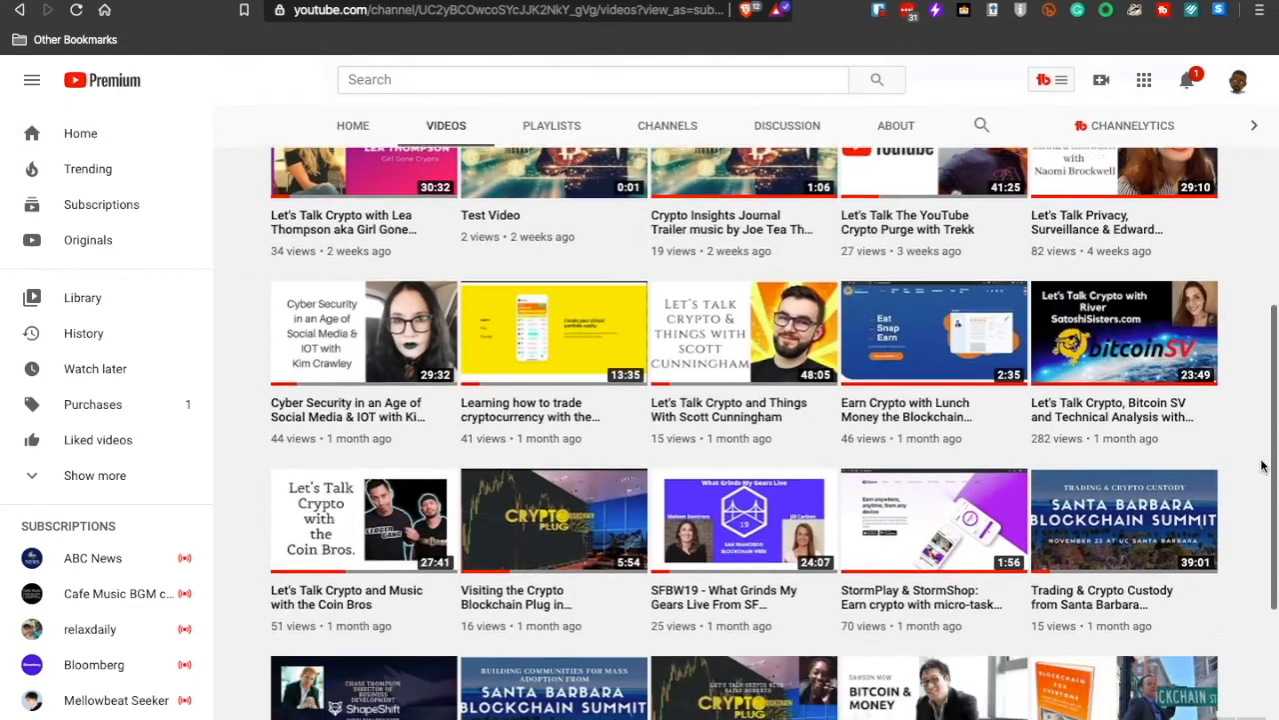
- Look through the channel's uploaded videos and open YouTube Studio for the channel
{"action": "scroll", "coordinate": [1261, 466], "scroll_direction": "down", "scroll_amount": 3}
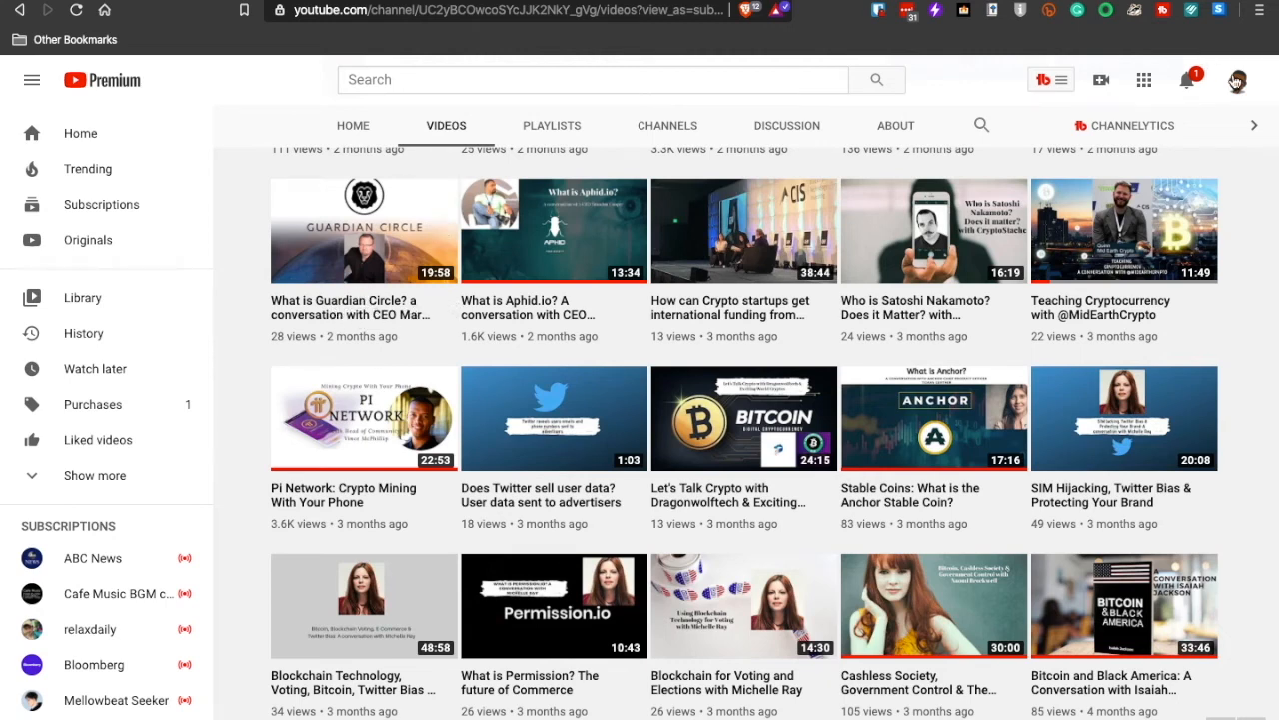
{"action": "left_click", "coordinate": [1238, 84]}
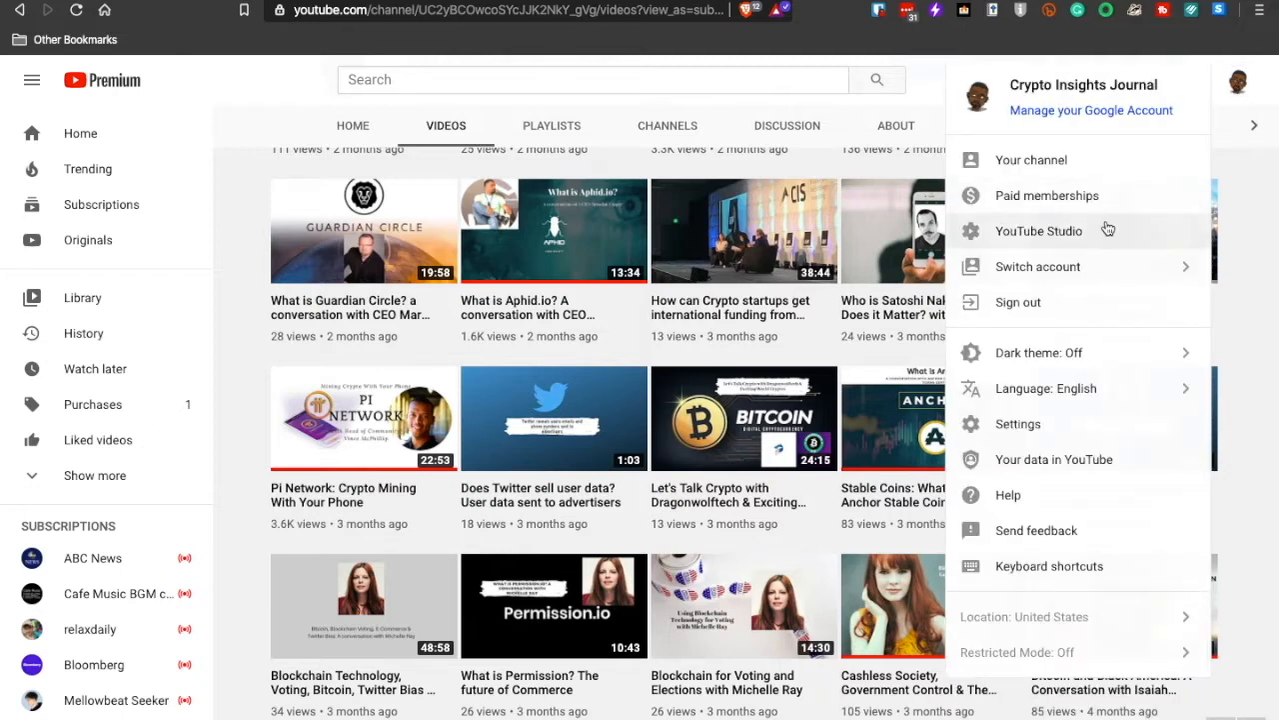
{"action": "left_click", "coordinate": [1106, 229]}
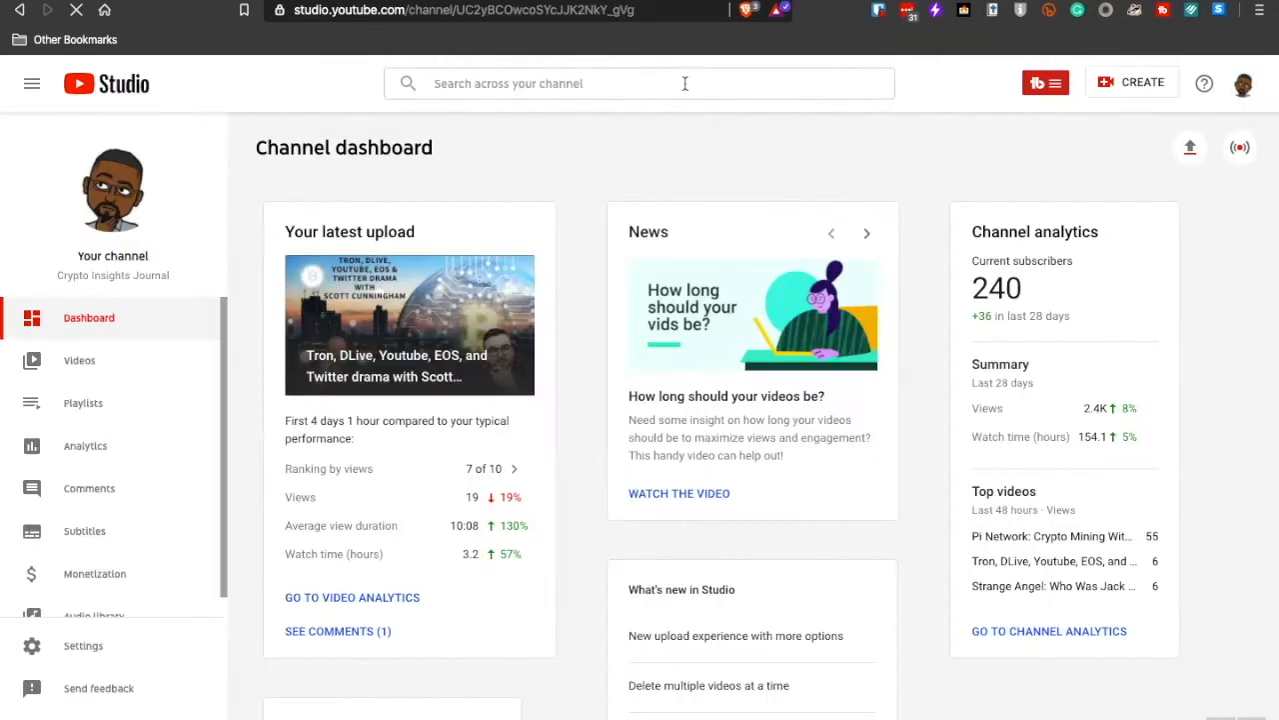
- Search the channel for "guardian", open the Guardian Circle video's details and view its analytics
{"action": "left_click", "coordinate": [683, 83]}
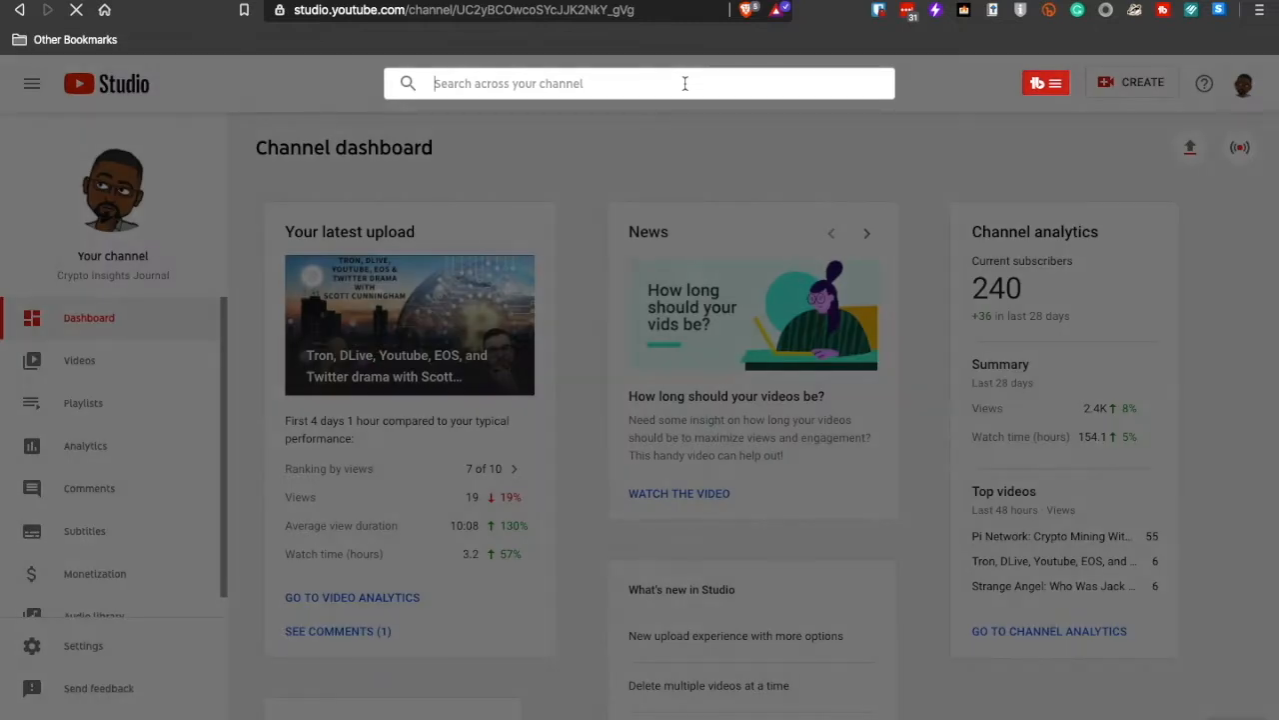
{"action": "type", "text": "guardian"}
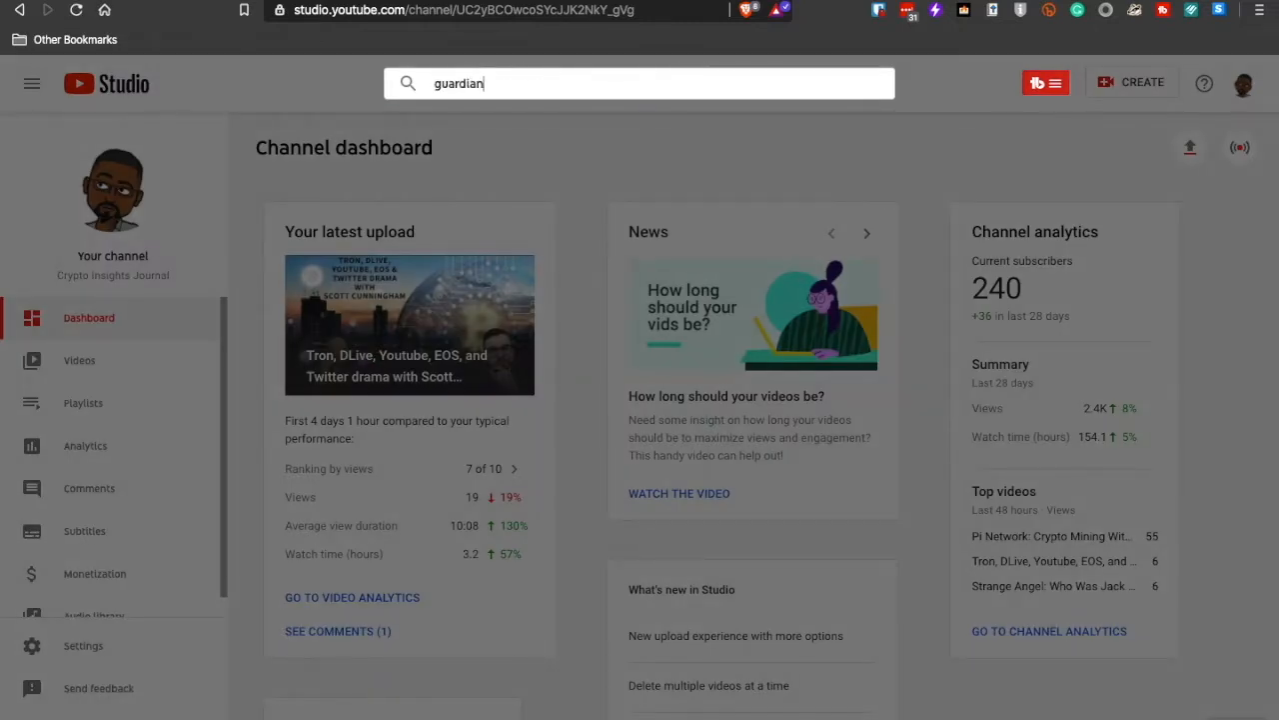
{"action": "mouse_move", "coordinate": [686, 183]}
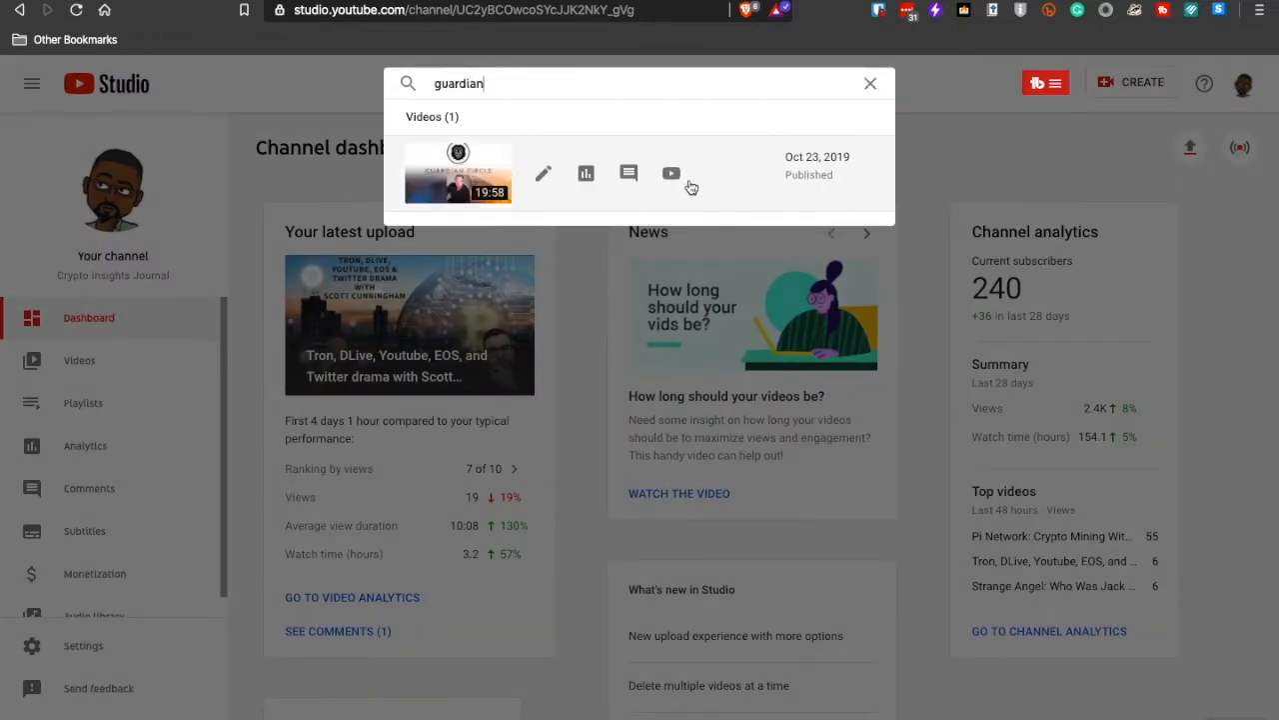
{"action": "left_click", "coordinate": [544, 178]}
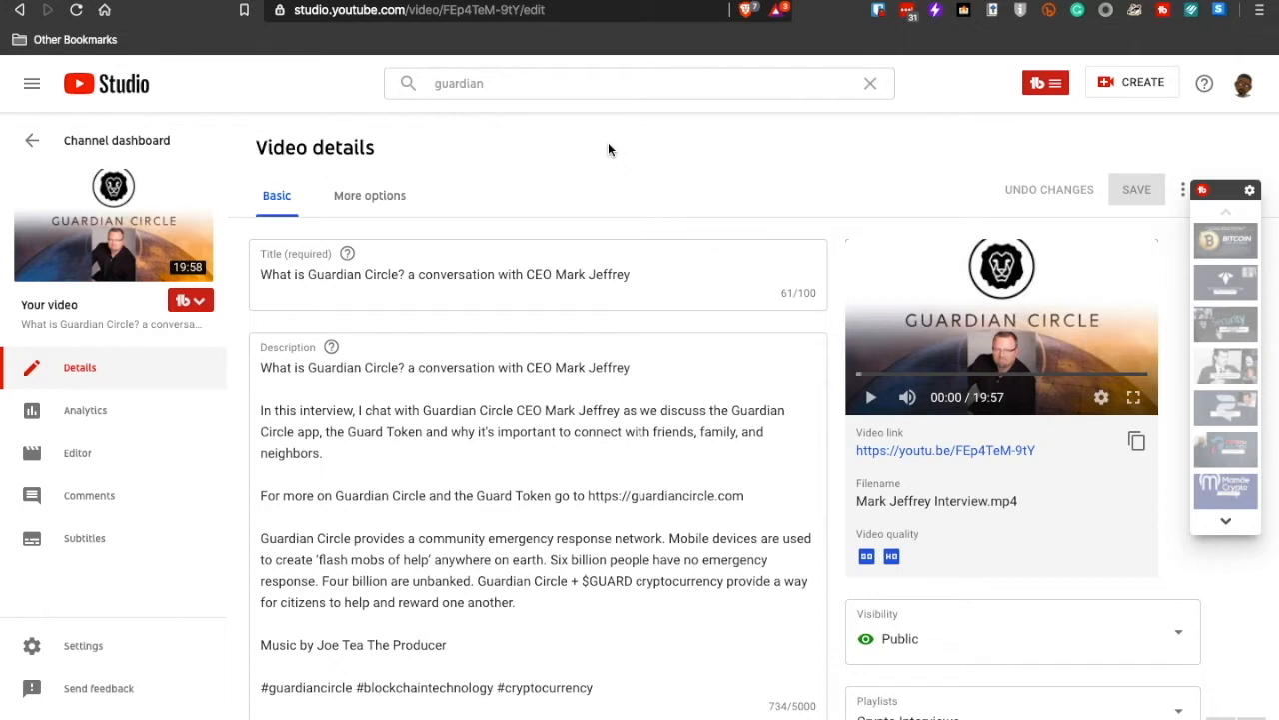
{"action": "left_click", "coordinate": [116, 409]}
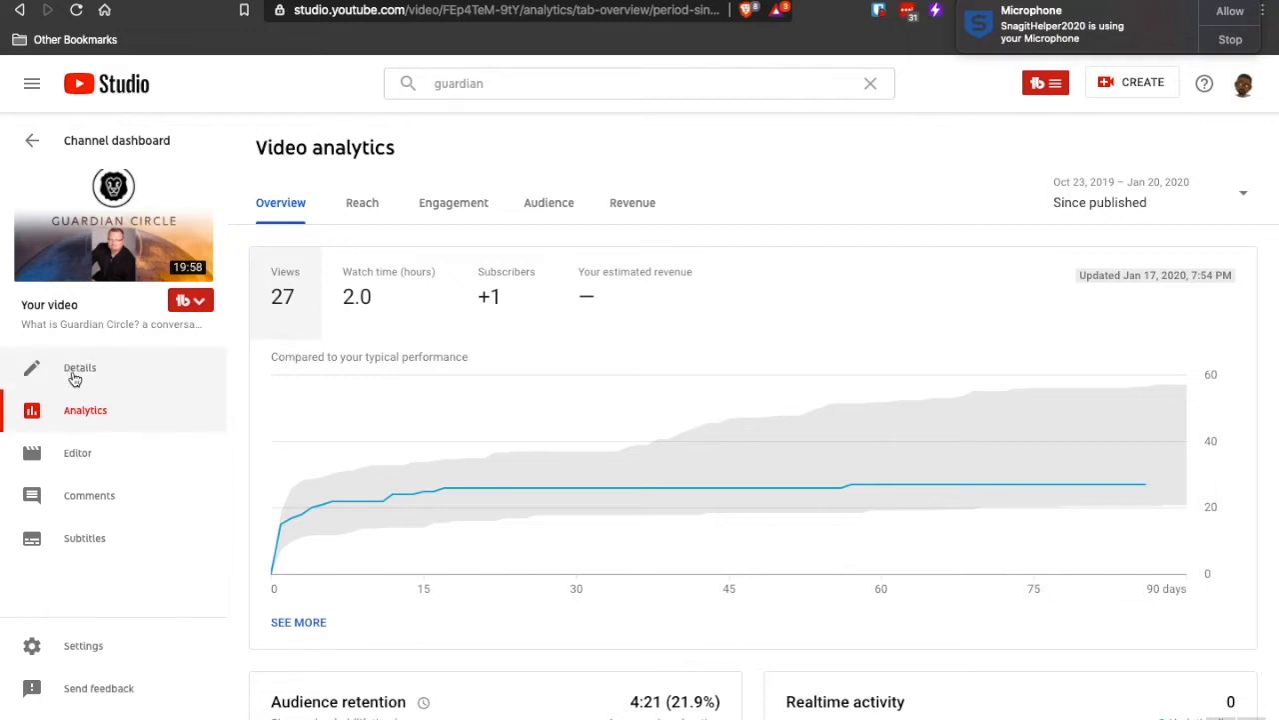
- Return to the channel's video list and reopen the Guardian Circle video's details from the "guardian" search
{"action": "left_click", "coordinate": [39, 147]}
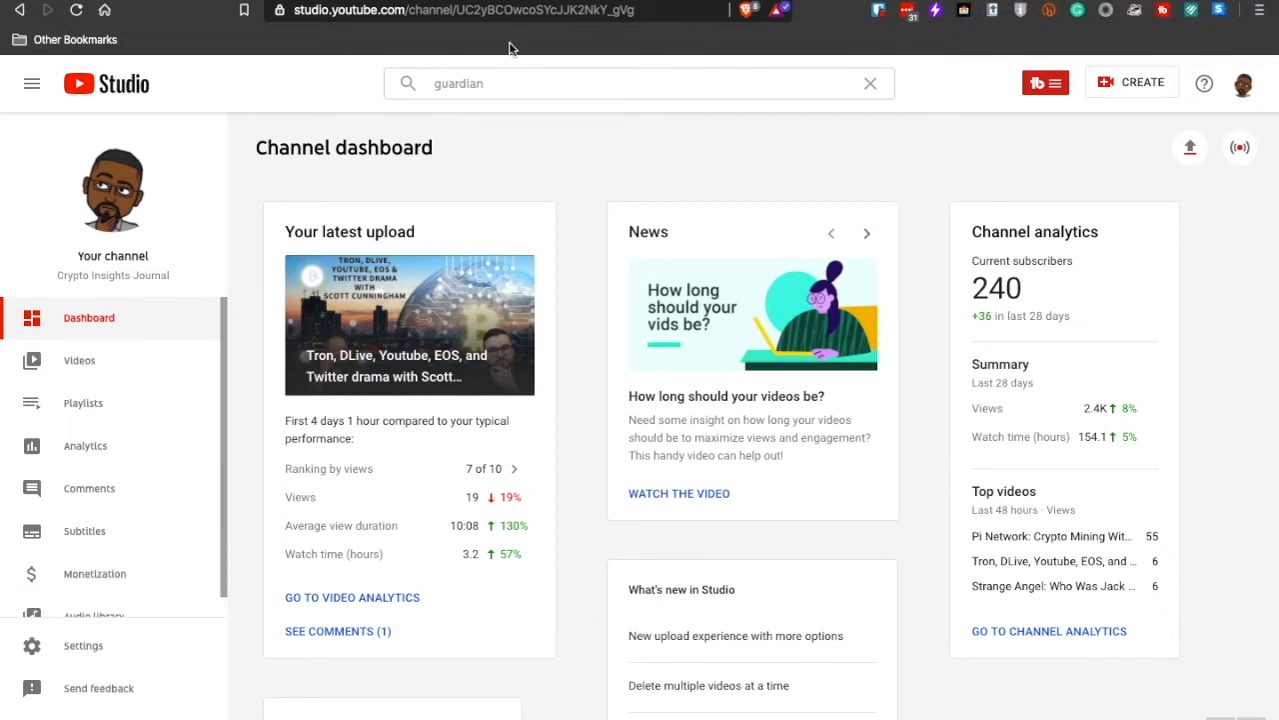
{"action": "left_click", "coordinate": [115, 368]}
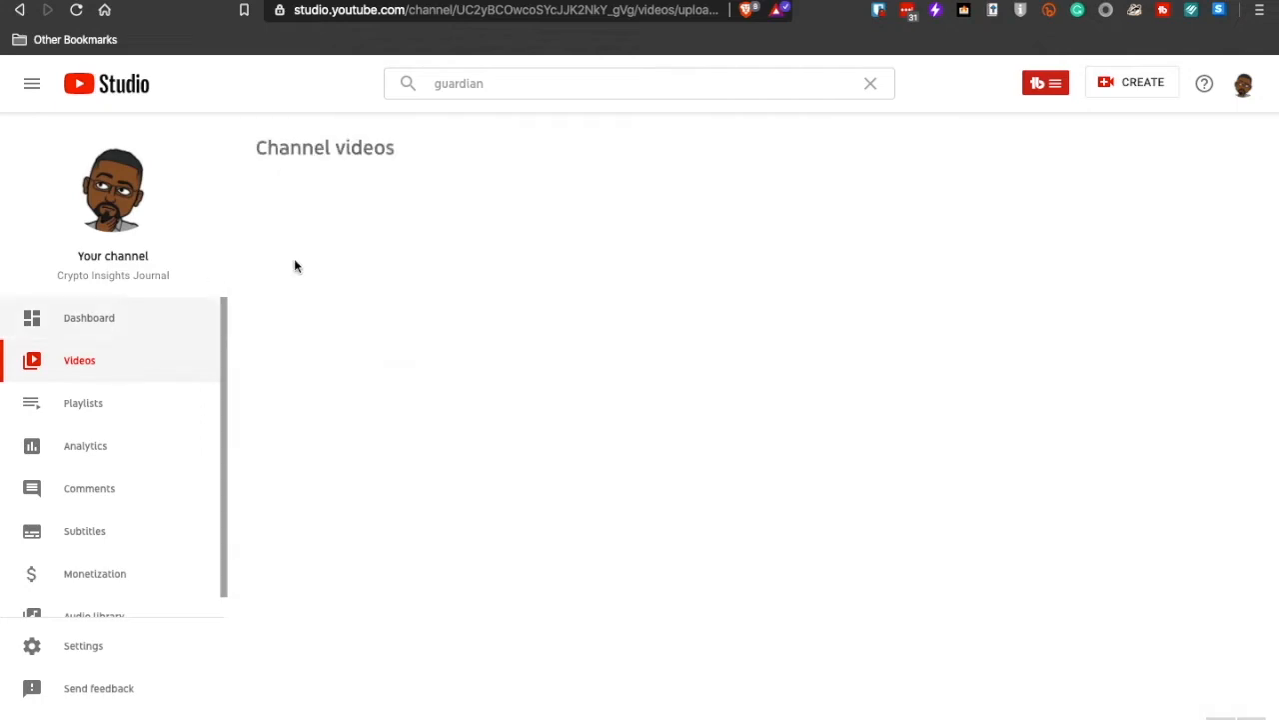
{"action": "left_click", "coordinate": [534, 80]}
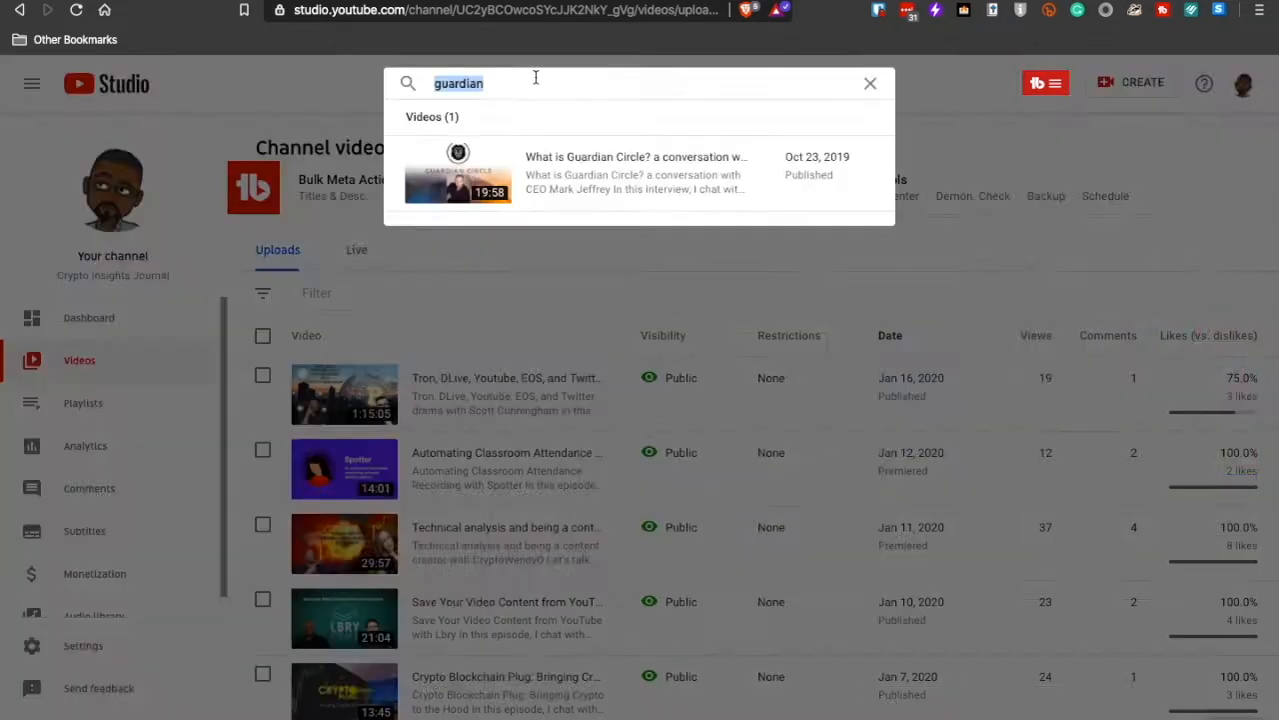
{"action": "left_click", "coordinate": [543, 178]}
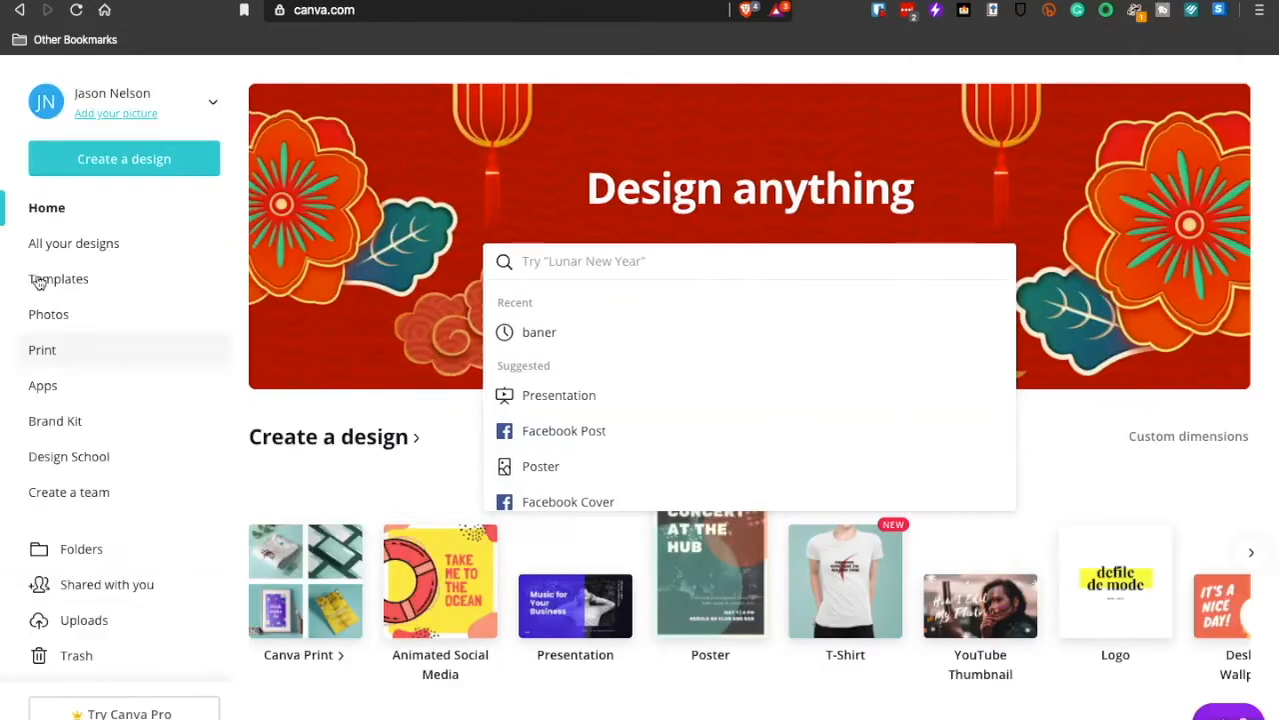
- In Canva, look through all saved designs for the Guardian Circle YouTube thumbnail and open it for editing
{"action": "left_click", "coordinate": [60, 247]}
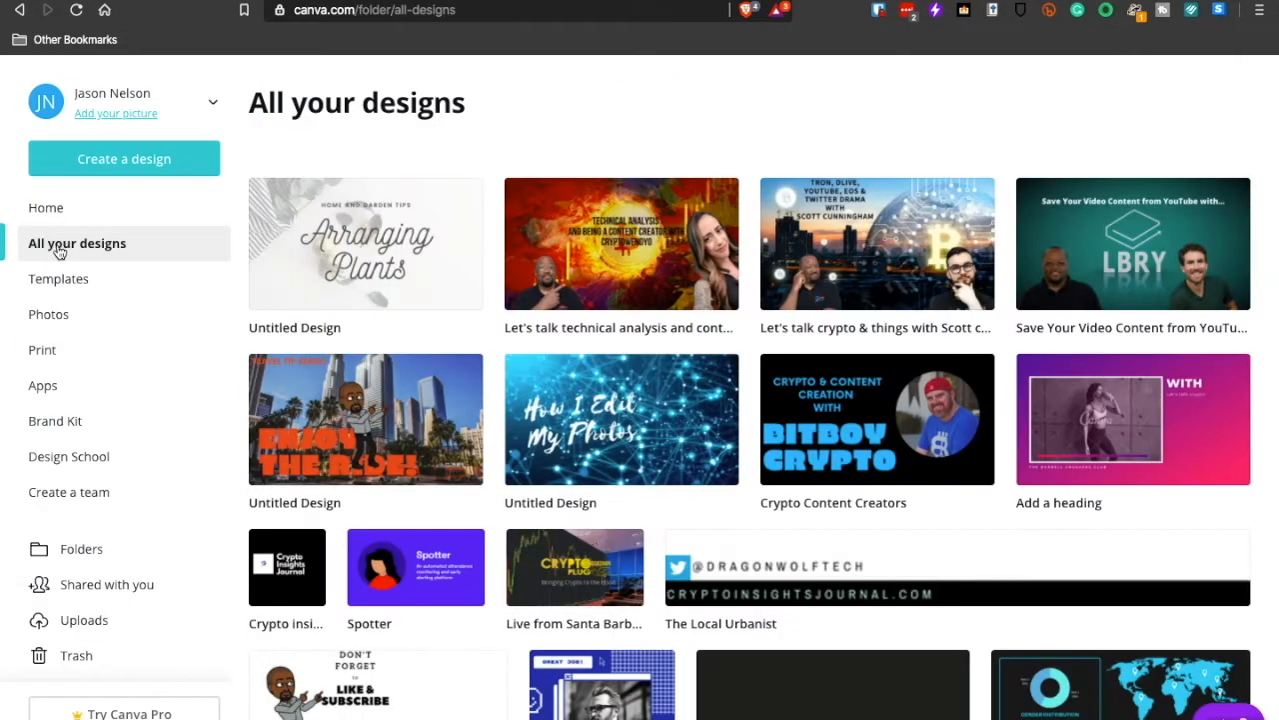
{"action": "scroll", "coordinate": [810, 115], "scroll_direction": "down", "scroll_amount": 5}
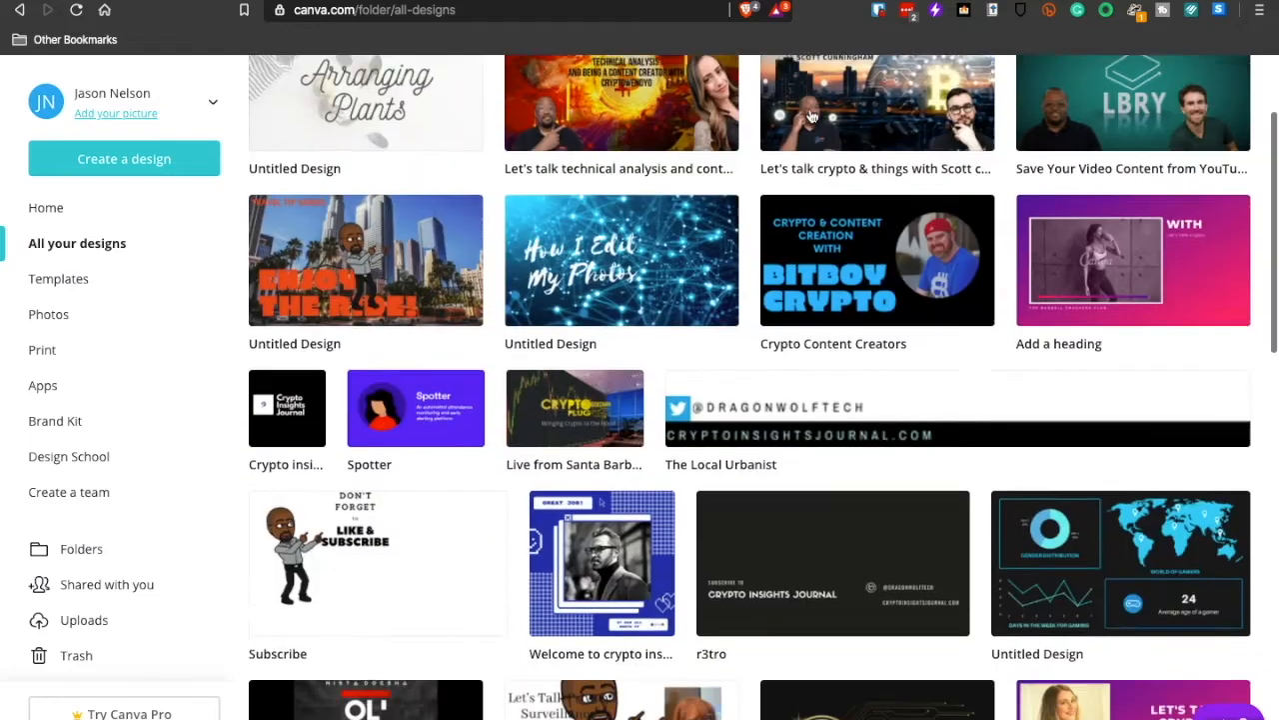
{"action": "scroll", "coordinate": [810, 115], "scroll_direction": "down", "scroll_amount": 4}
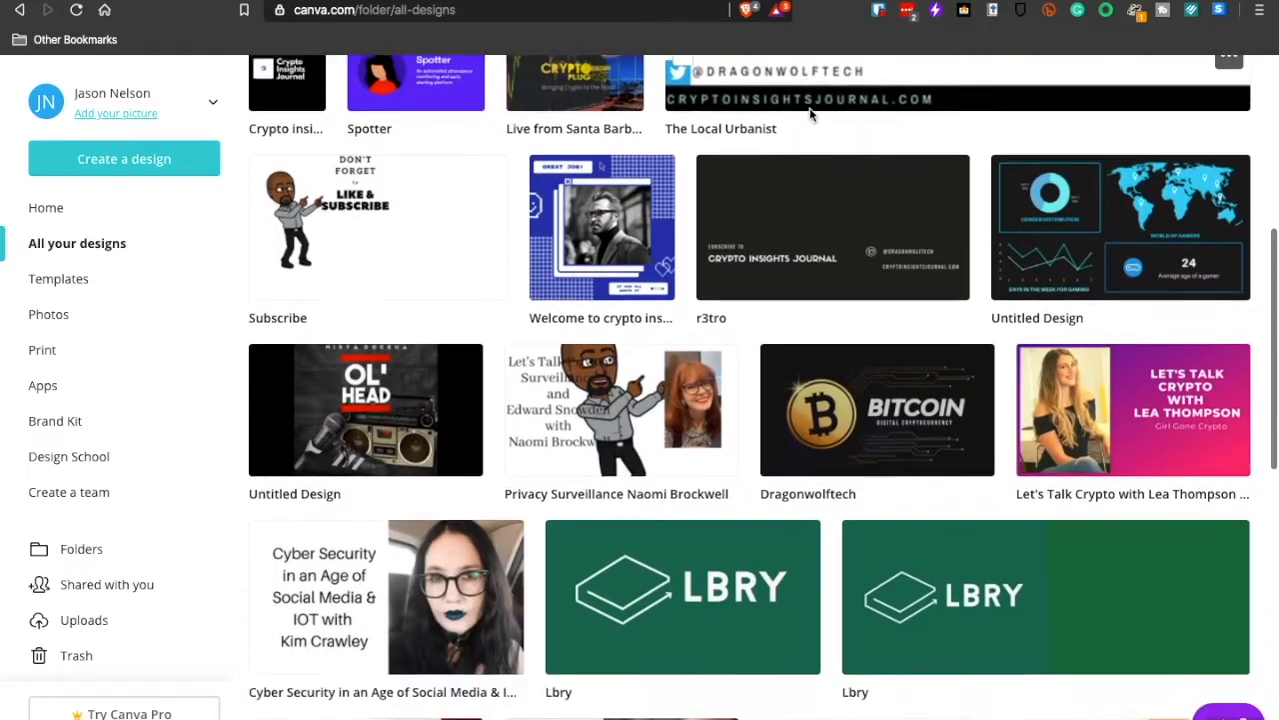
{"action": "scroll", "coordinate": [810, 115], "scroll_direction": "down", "scroll_amount": 5}
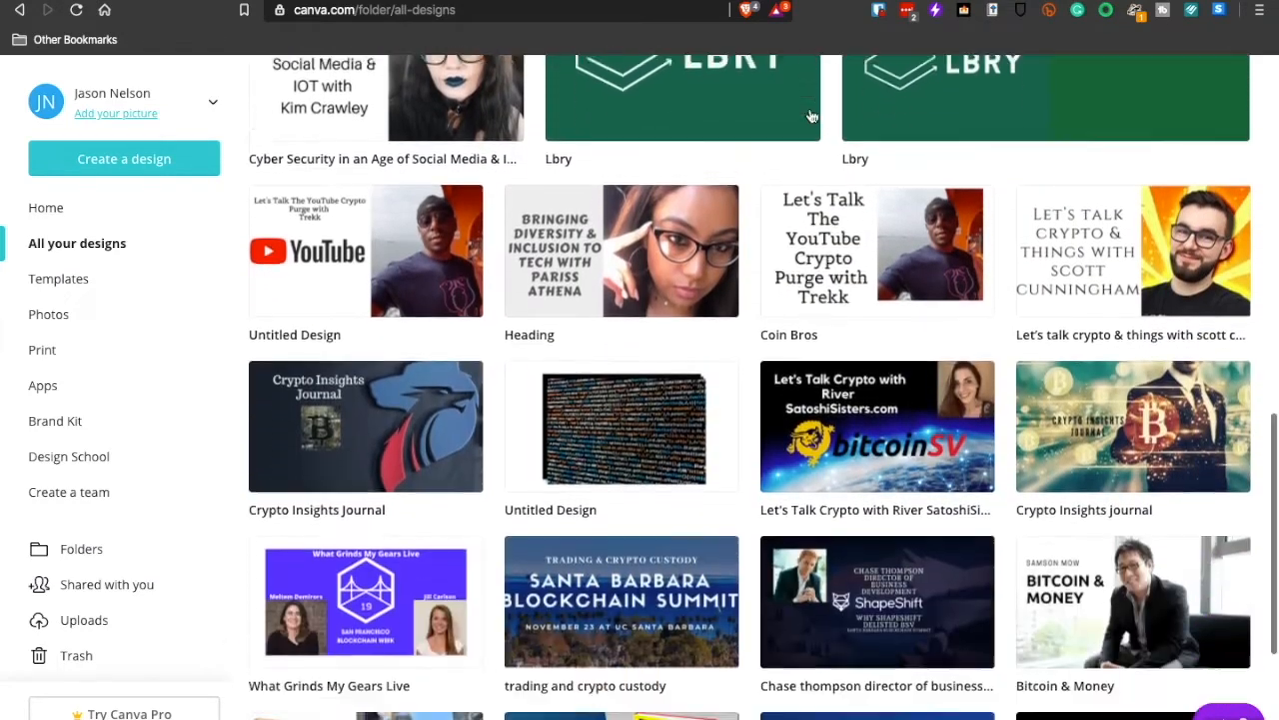
{"action": "scroll", "coordinate": [811, 117], "scroll_direction": "down", "scroll_amount": 3}
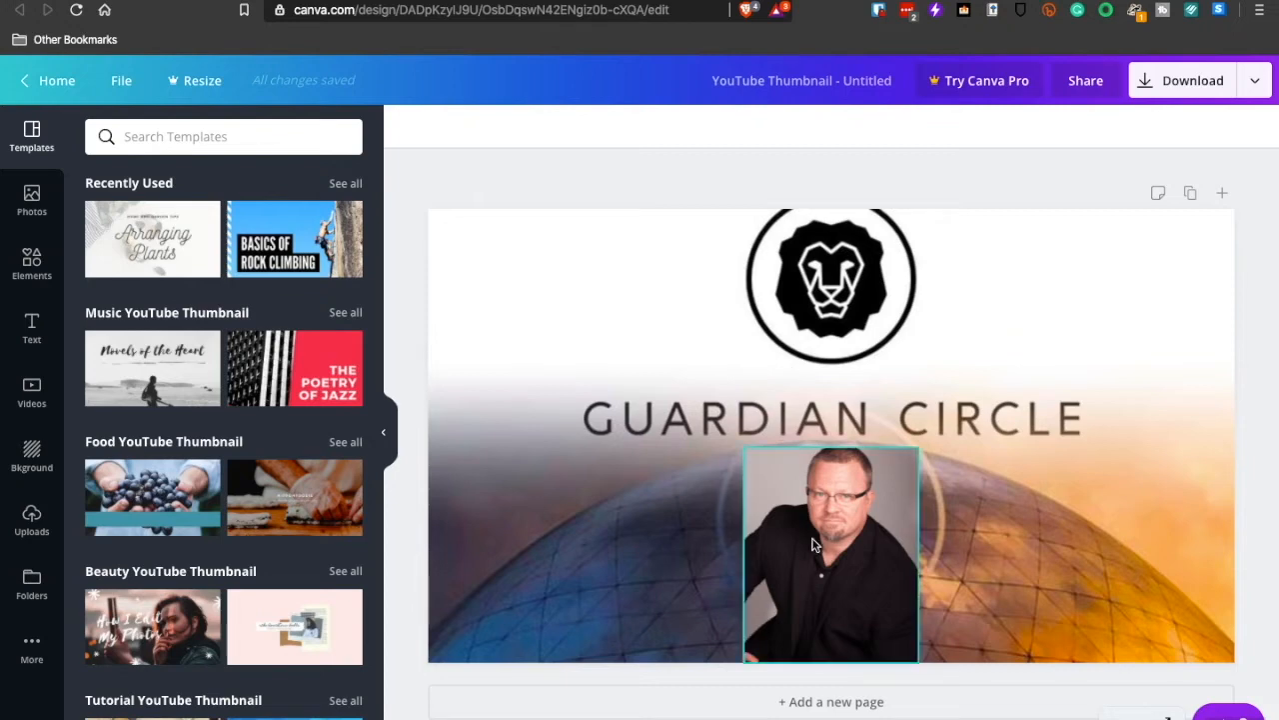
- Download the original of the man's portrait from the uploaded images, and delete the portrait from the Guardian Circle thumbnail
{"action": "mouse_move", "coordinate": [812, 544]}
{"action": "left_mouse_down"}
{"action": "mouse_move", "coordinate": [678, 557]}
{"action": "mouse_move", "coordinate": [734, 531]}
{"action": "mouse_move", "coordinate": [816, 536]}
{"action": "left_mouse_up"}
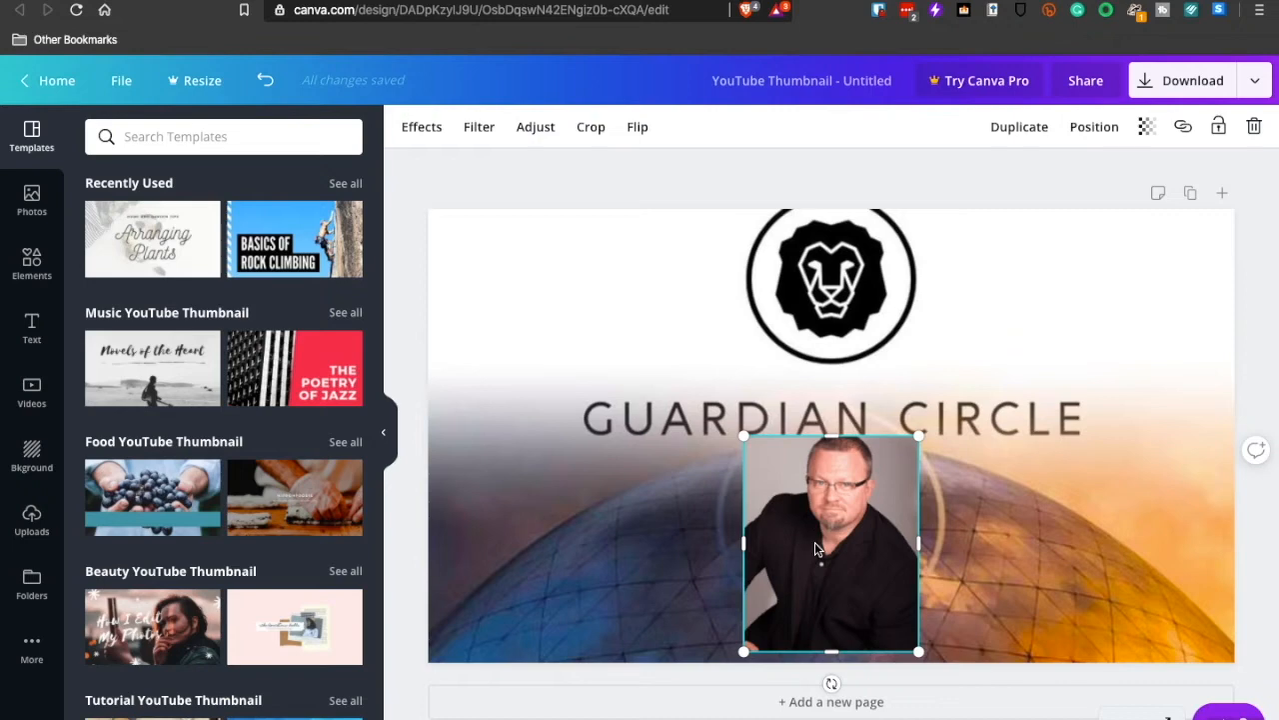
{"action": "left_click", "coordinate": [30, 530]}
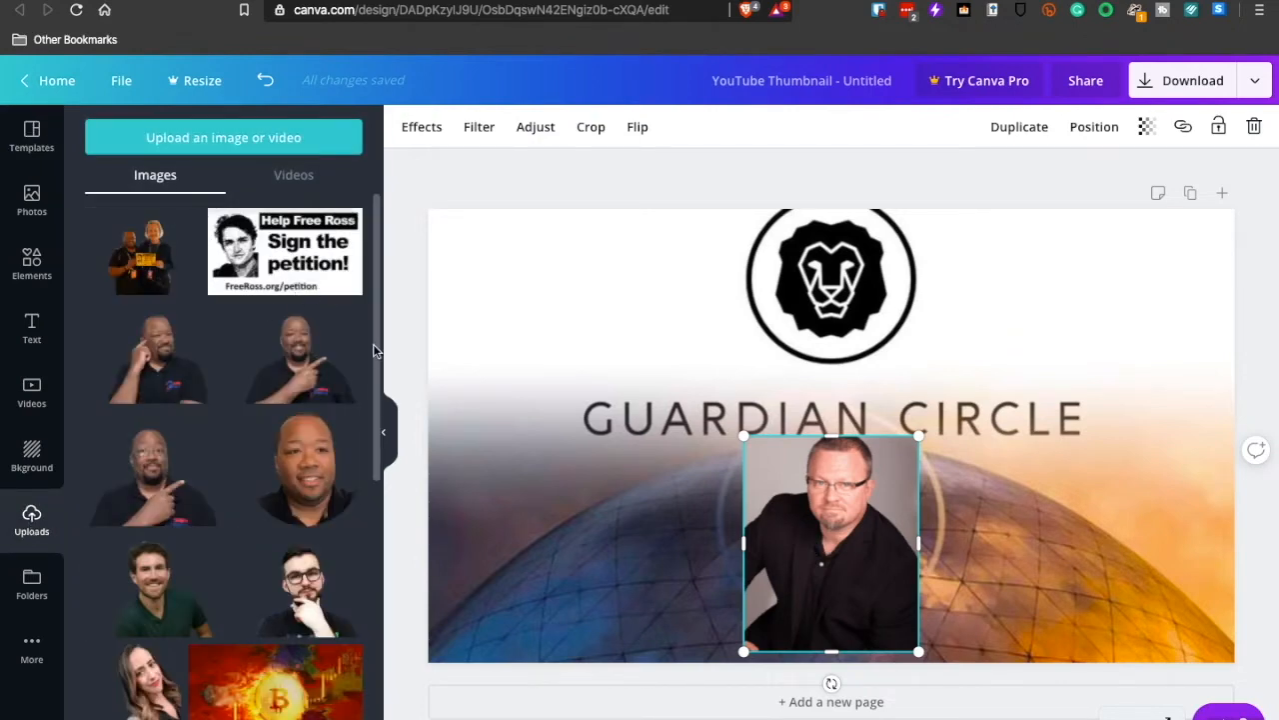
{"action": "left_click_drag", "start_coordinate": [376, 360], "coordinate": [383, 714]}
{"action": "left_click_drag", "start_coordinate": [376, 581], "coordinate": [373, 719]}
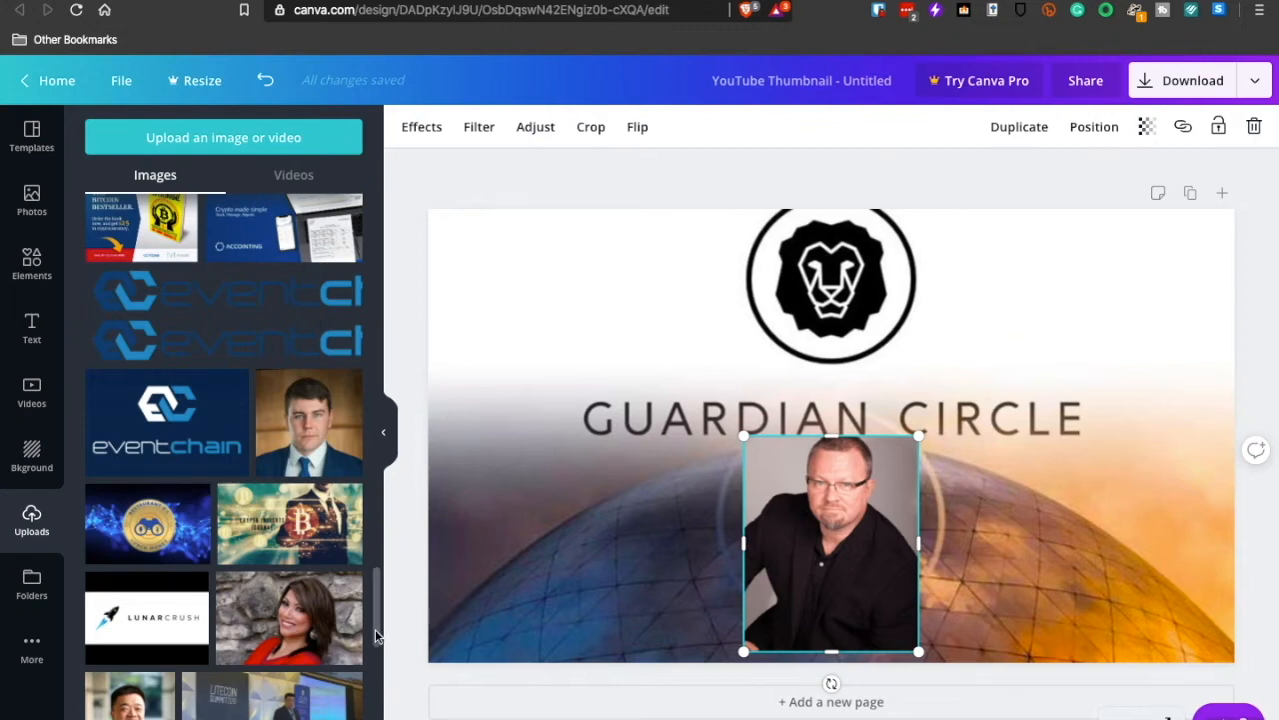
{"action": "scroll", "coordinate": [375, 629], "scroll_direction": "down", "scroll_amount": 10}
{"action": "scroll", "coordinate": [224, 456], "scroll_direction": "down", "scroll_amount": 5}
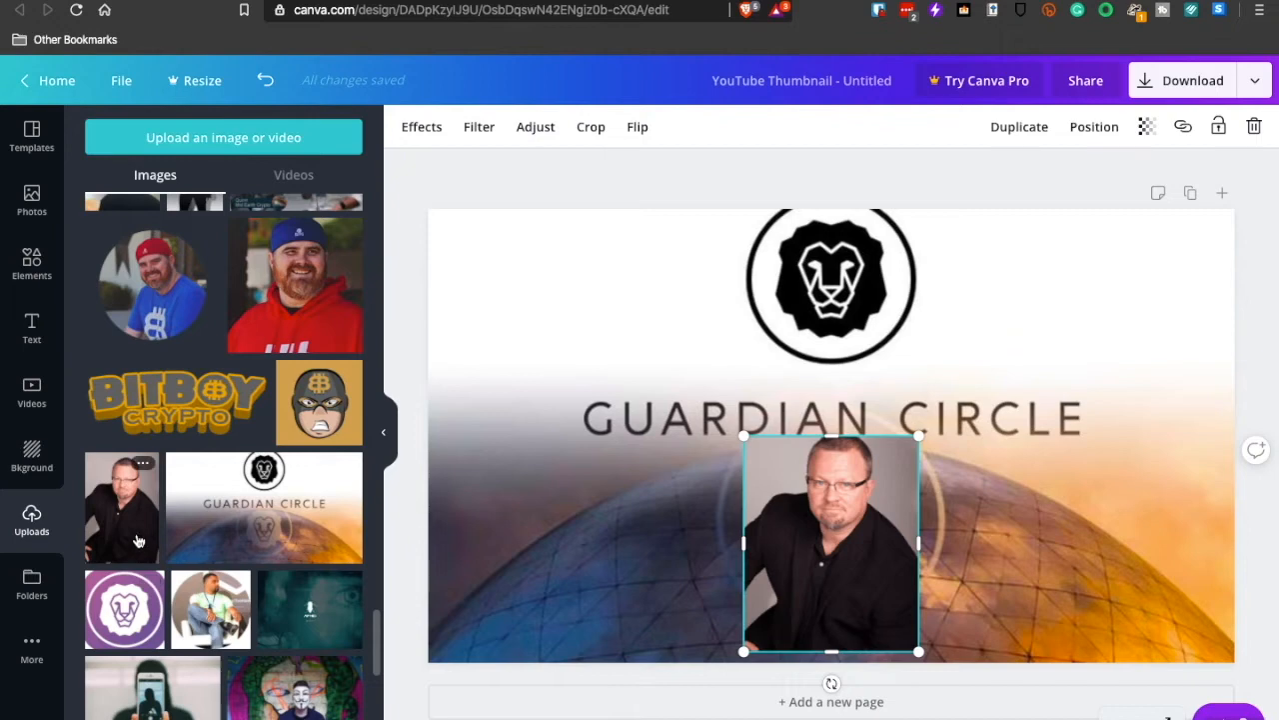
{"action": "left_click", "coordinate": [146, 466]}
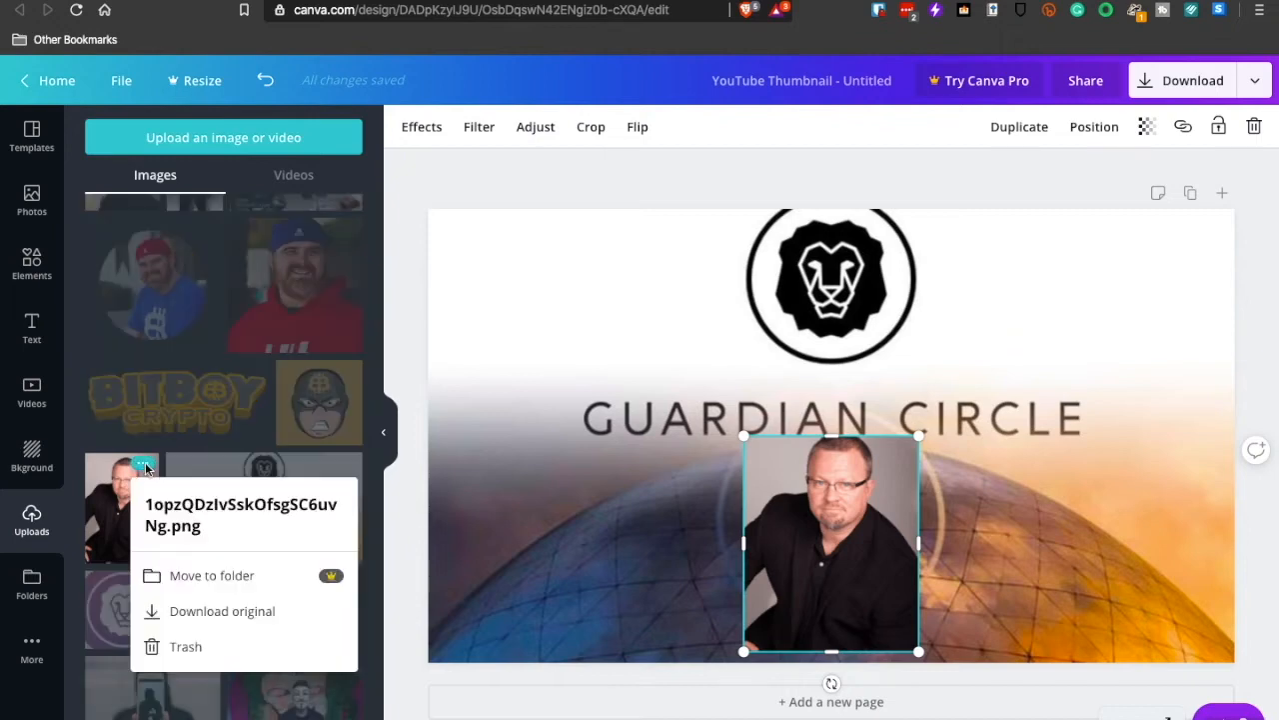
{"action": "left_click", "coordinate": [196, 613]}
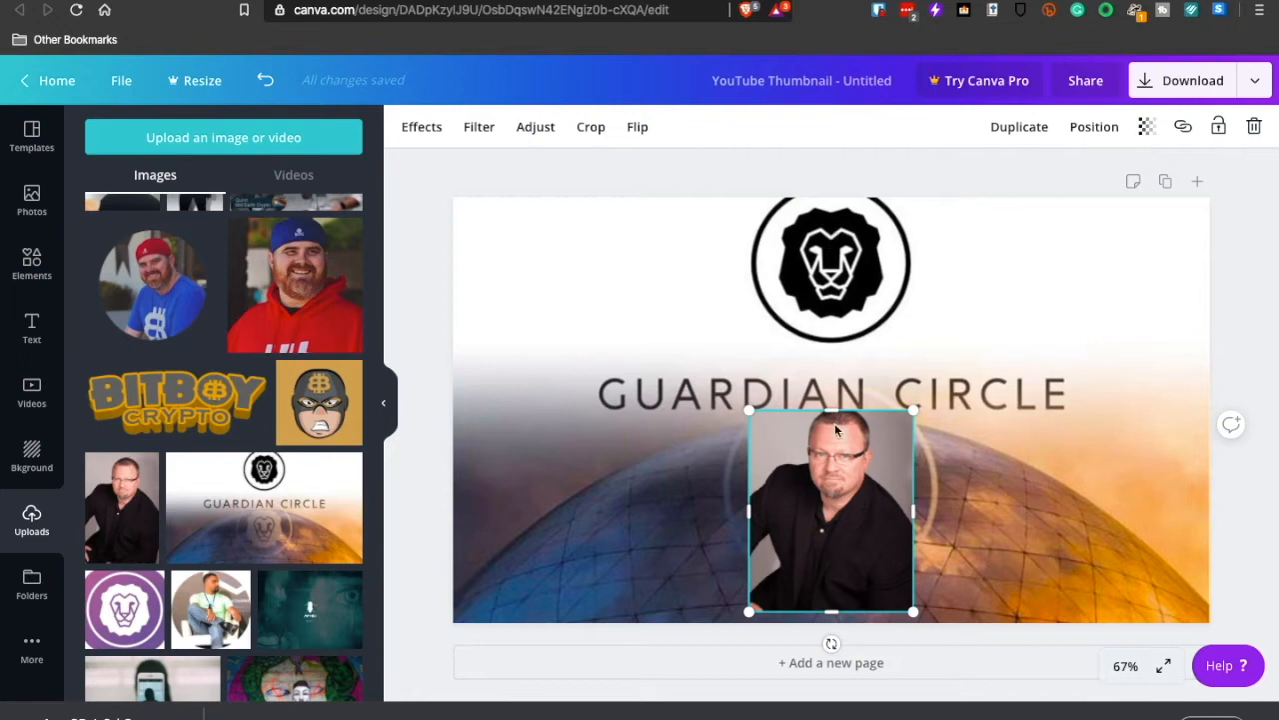
{"action": "left_click", "coordinate": [1253, 126]}
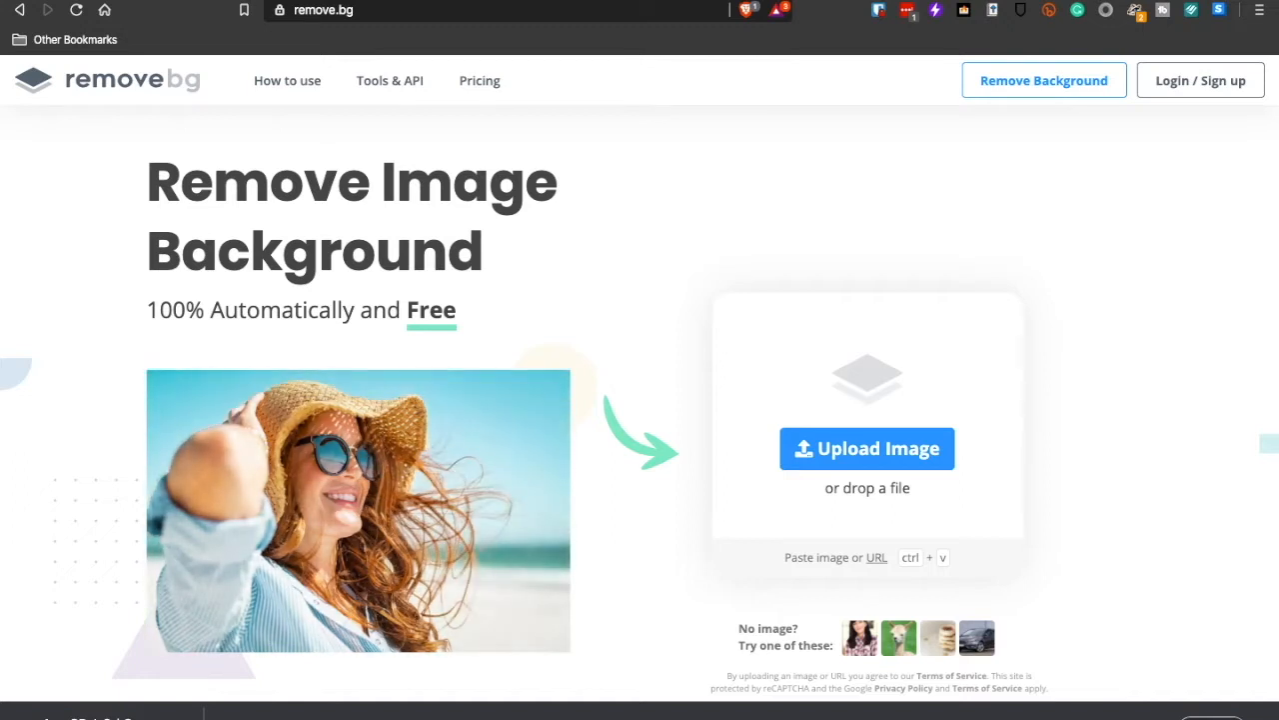
- Switch to remove.bg, upload the downloaded portrait to strip its background, and download the cut-out as a PNG
{"action": "left_click", "coordinate": [804, 450]}
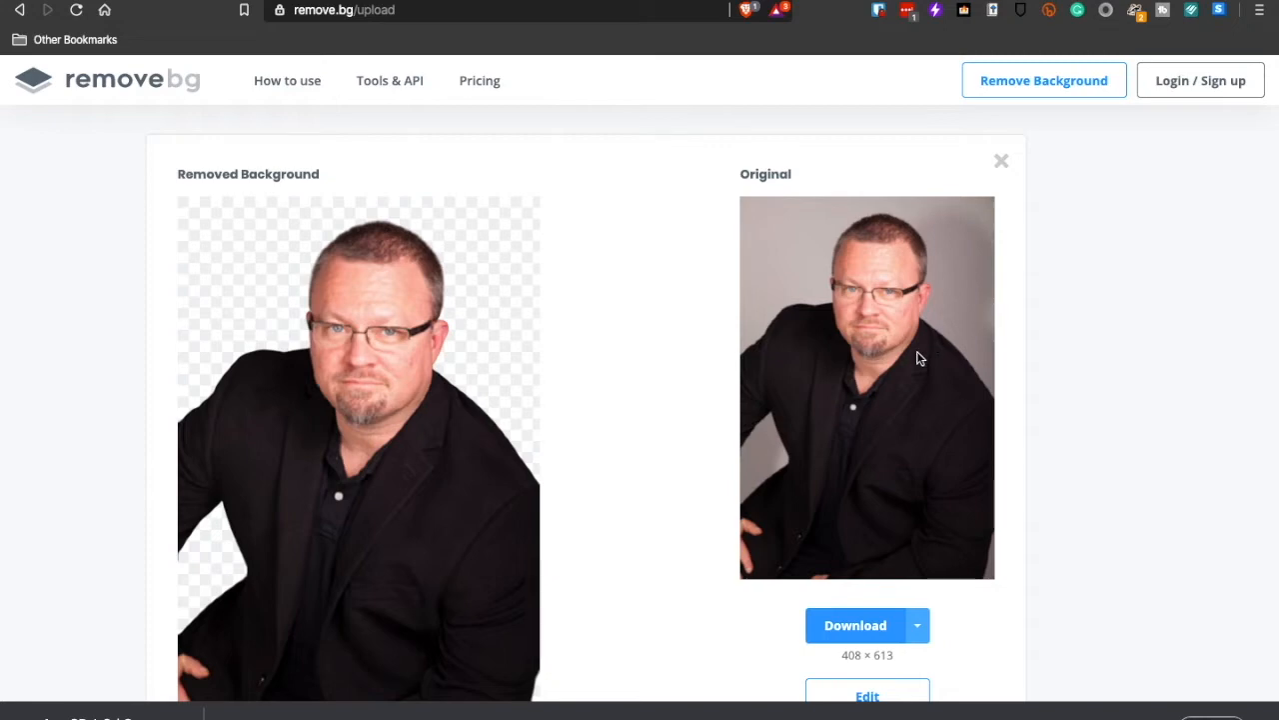
{"action": "left_click", "coordinate": [841, 624]}
{"action": "key", "text": "Return"}
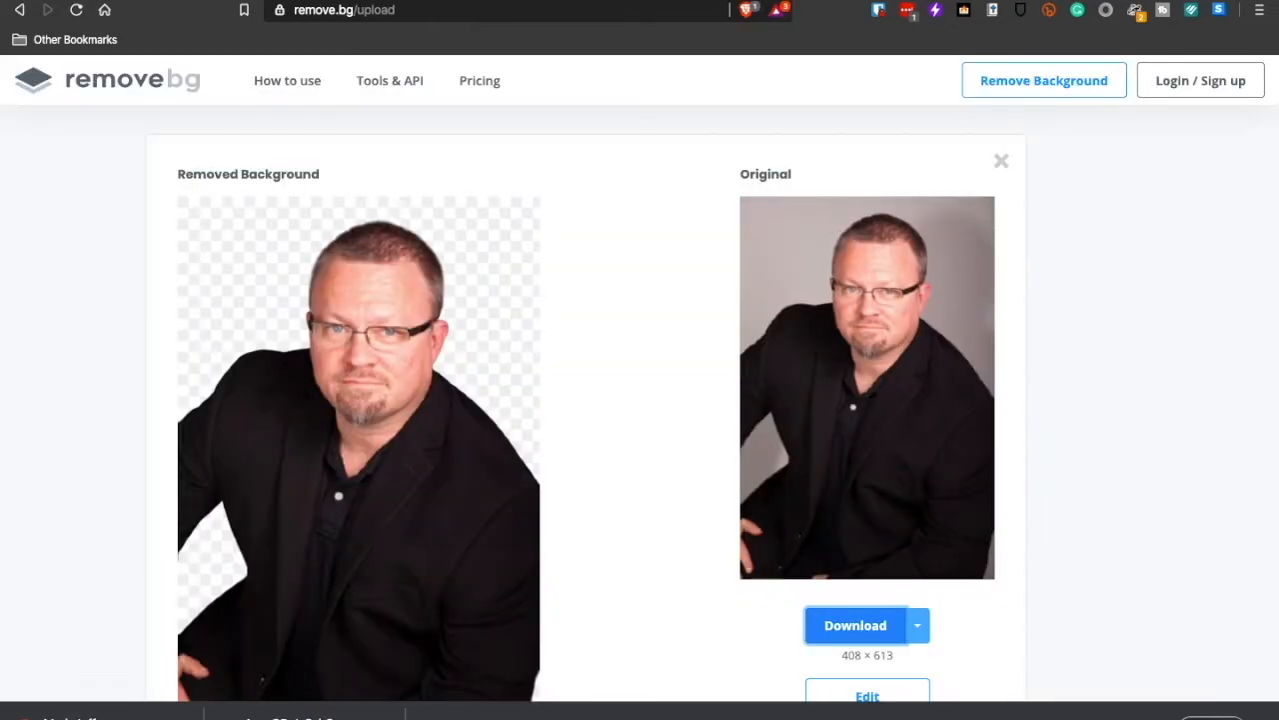
- Switch back to the Canva thumbnail and upload the background-free portrait PNG from the Desktop
{"action": "left_click", "coordinate": [600, 1]}
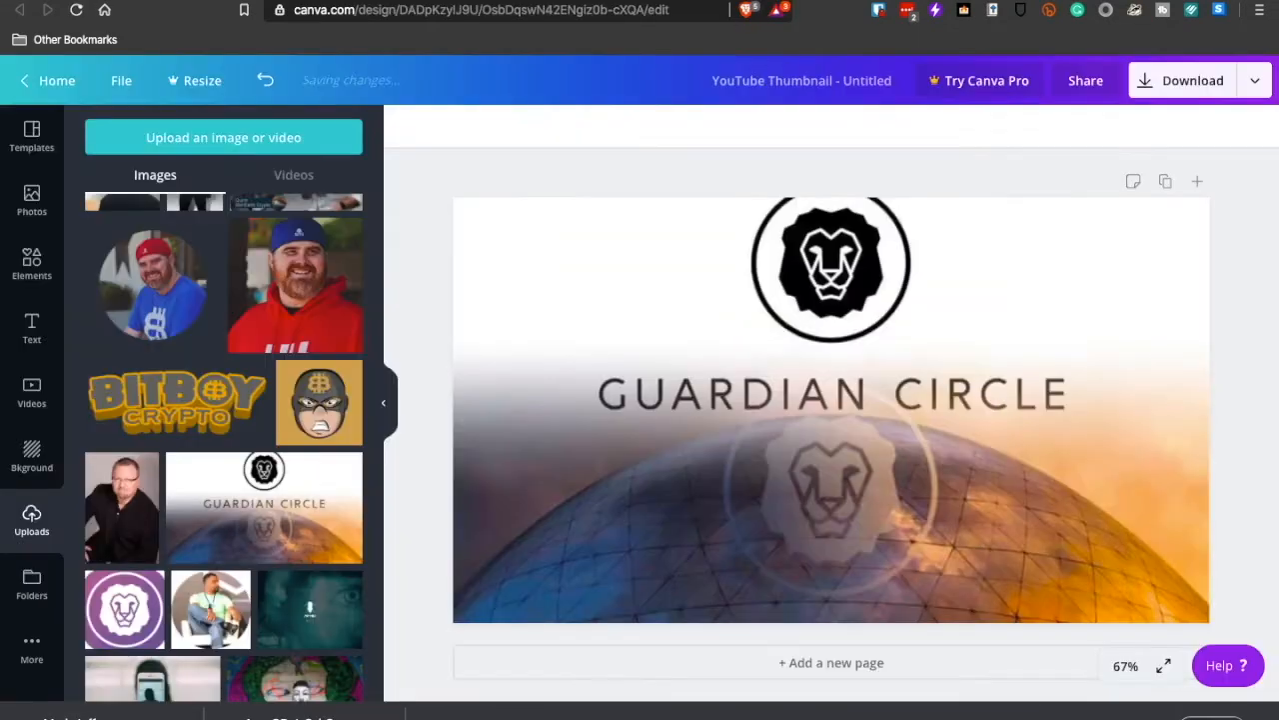
{"action": "left_click", "coordinate": [248, 144]}
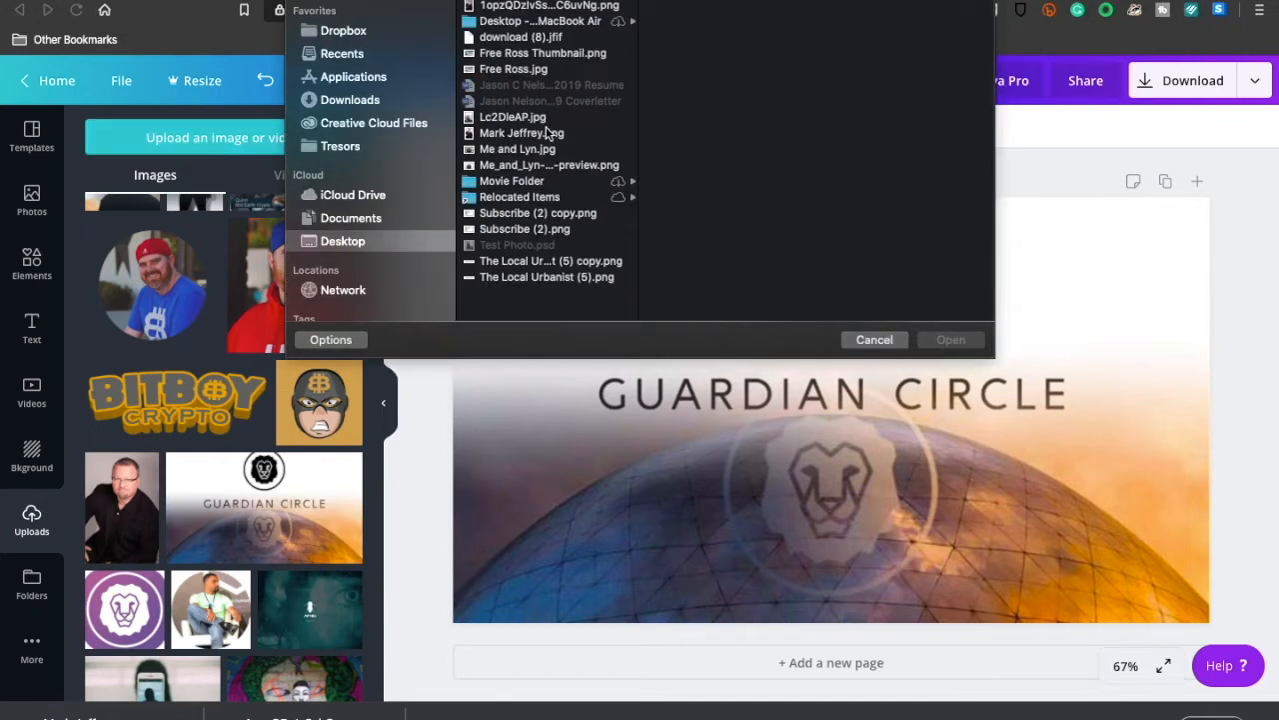
{"action": "left_click", "coordinate": [541, 135]}
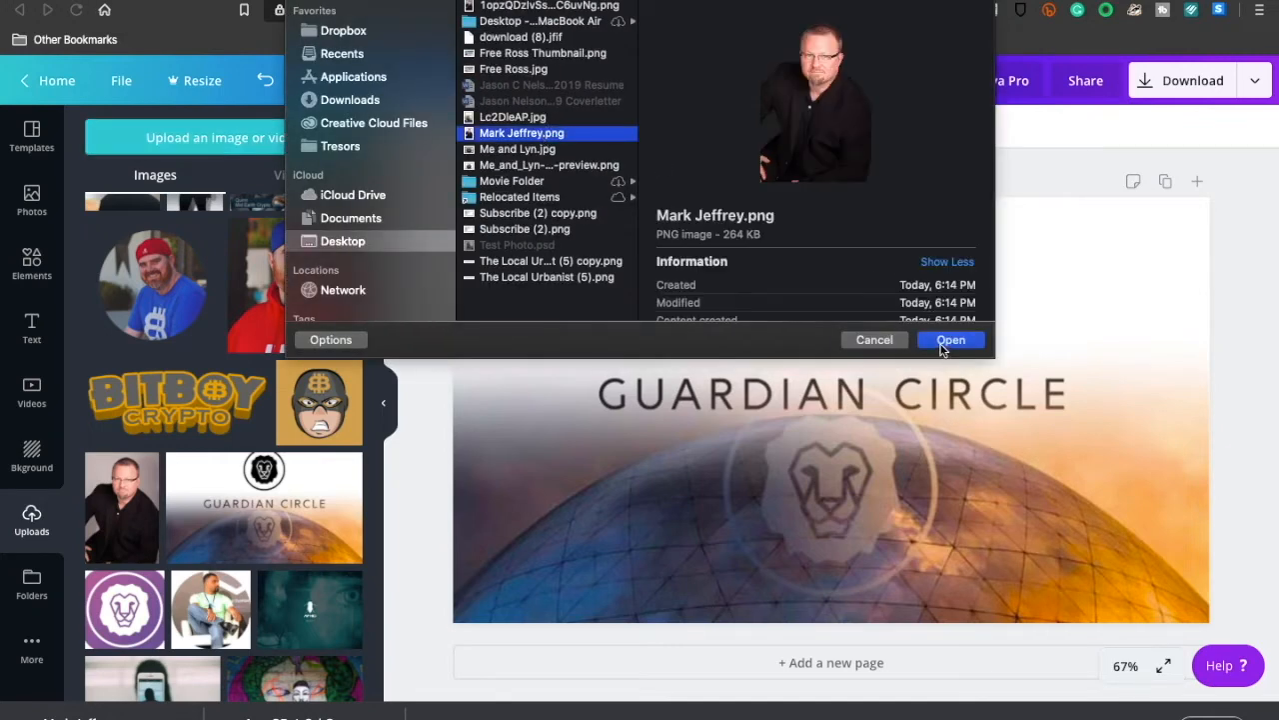
{"action": "left_click", "coordinate": [944, 345]}
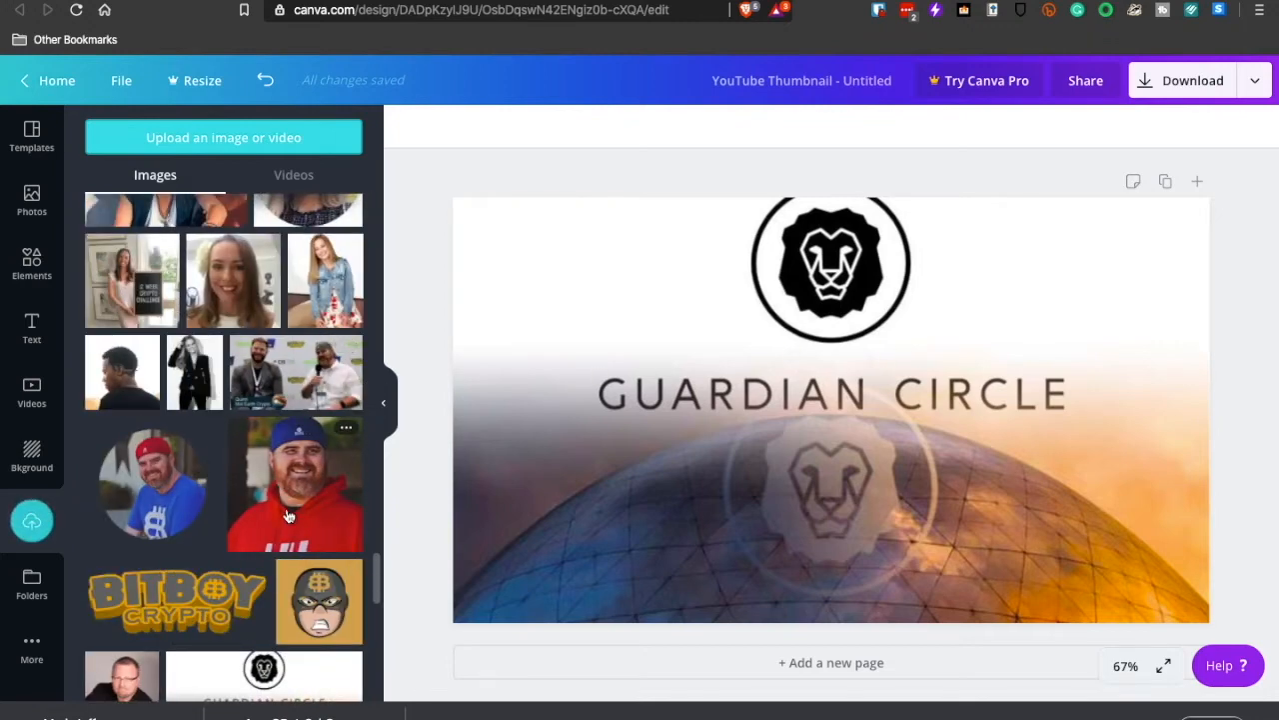
- Add the cut-out portrait to the thumbnail, scale it down and place it in the design's lower-right corner
{"action": "left_click_drag", "start_coordinate": [375, 576], "coordinate": [385, 206]}
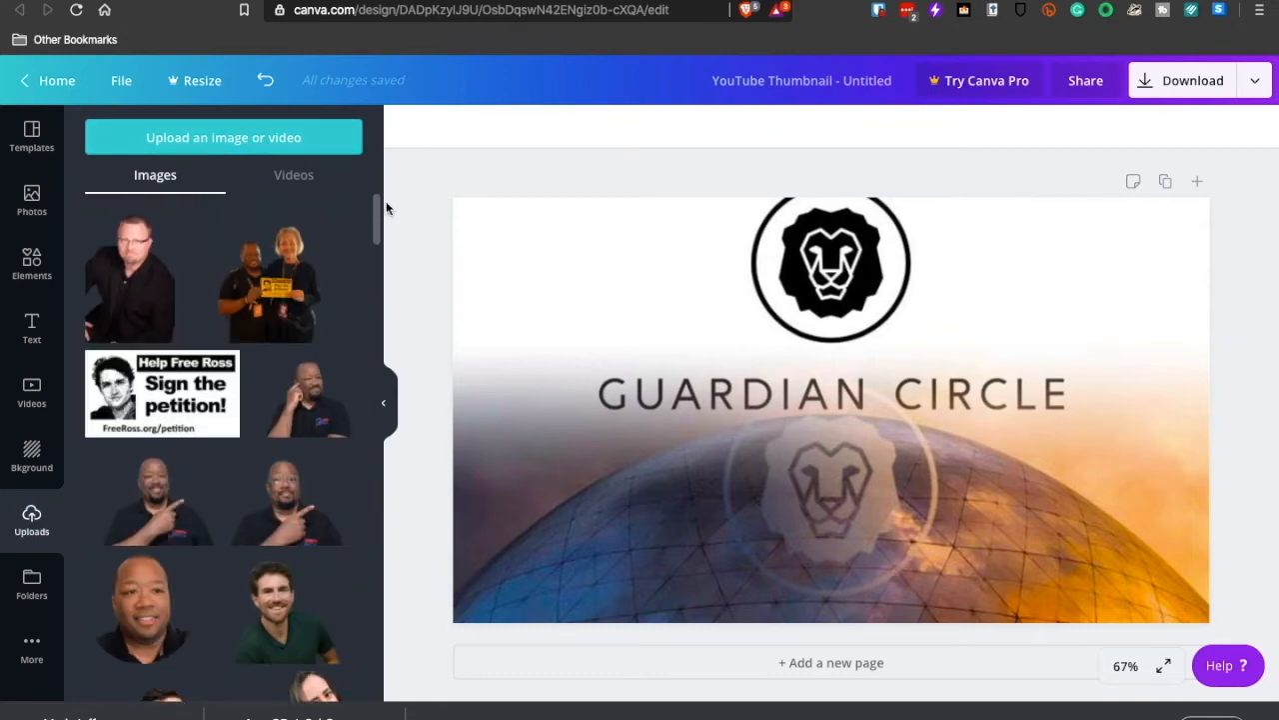
{"action": "left_click", "coordinate": [136, 298]}
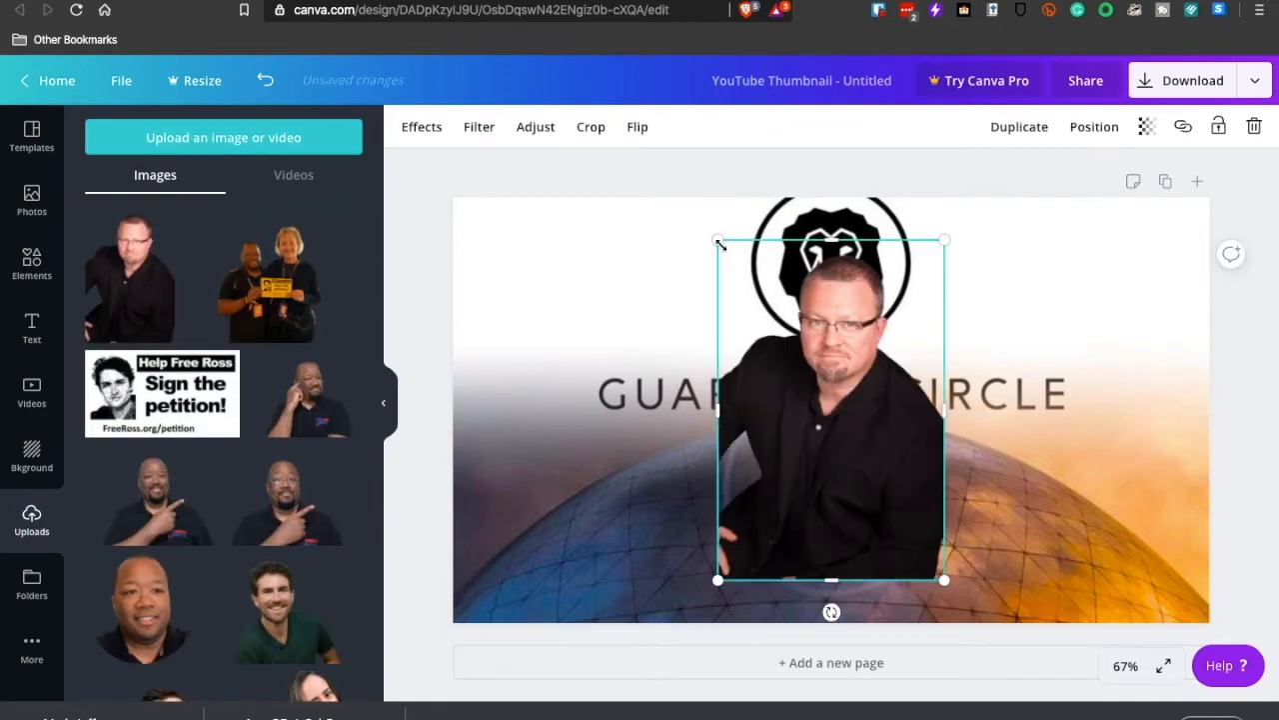
{"action": "left_click_drag", "start_coordinate": [712, 240], "coordinate": [735, 270]}
{"action": "left_click_drag", "start_coordinate": [817, 390], "coordinate": [1081, 430]}
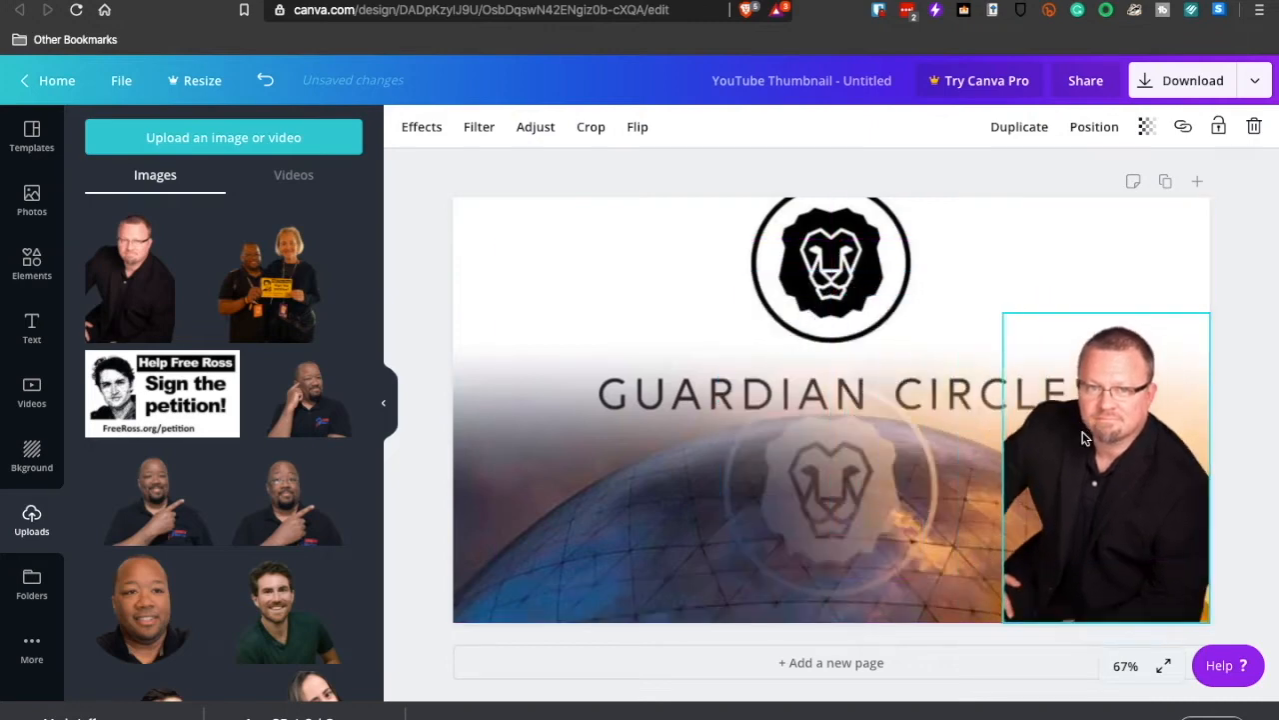
{"action": "left_click_drag", "start_coordinate": [1003, 314], "coordinate": [1020, 401]}
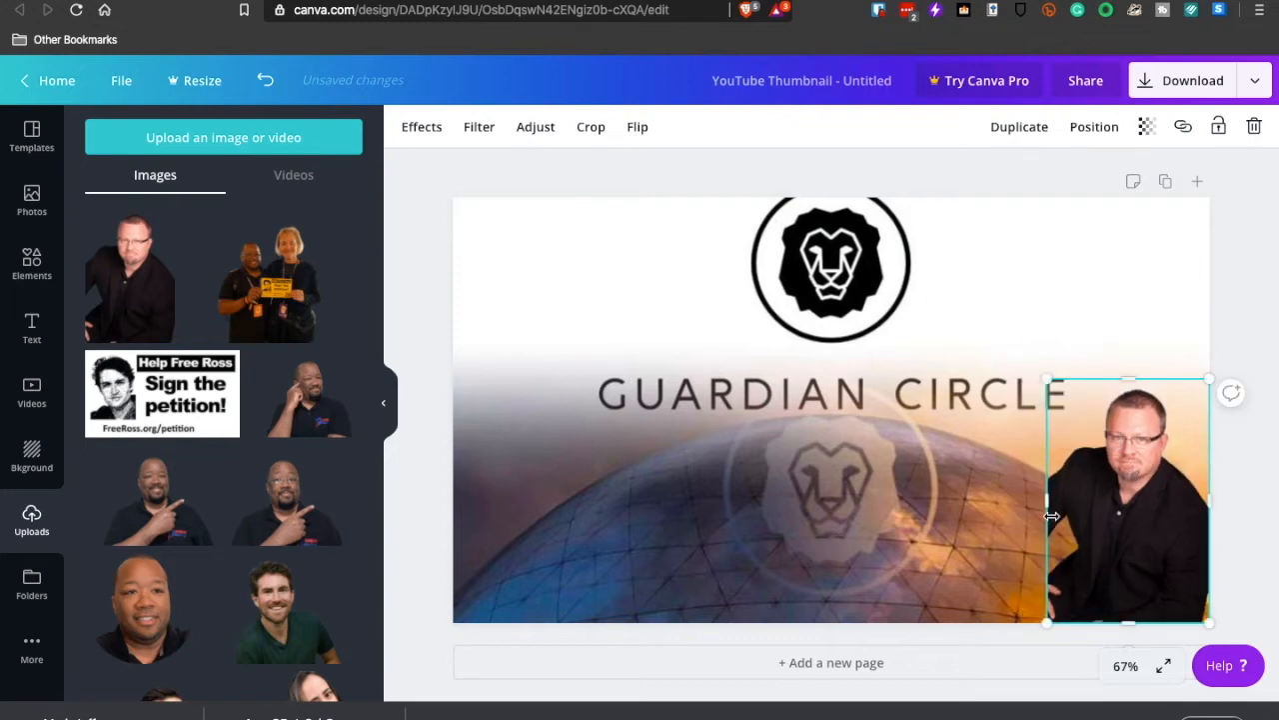
{"action": "mouse_move", "coordinate": [1046, 500]}
{"action": "left_mouse_down"}
{"action": "mouse_move", "coordinate": [994, 502]}
{"action": "mouse_move", "coordinate": [1045, 507]}
{"action": "left_mouse_up"}
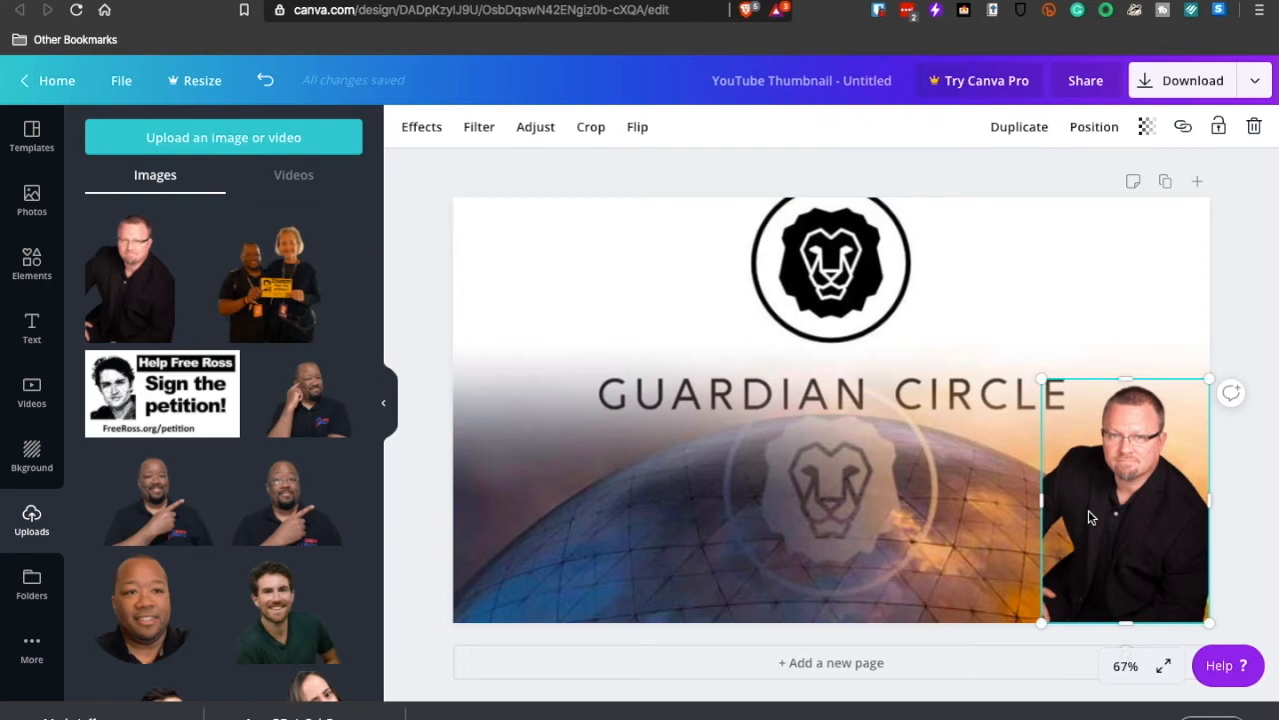
- Move the cut-out portrait to the design's lower-left corner and scale it down slightly
{"action": "left_click", "coordinate": [980, 534]}
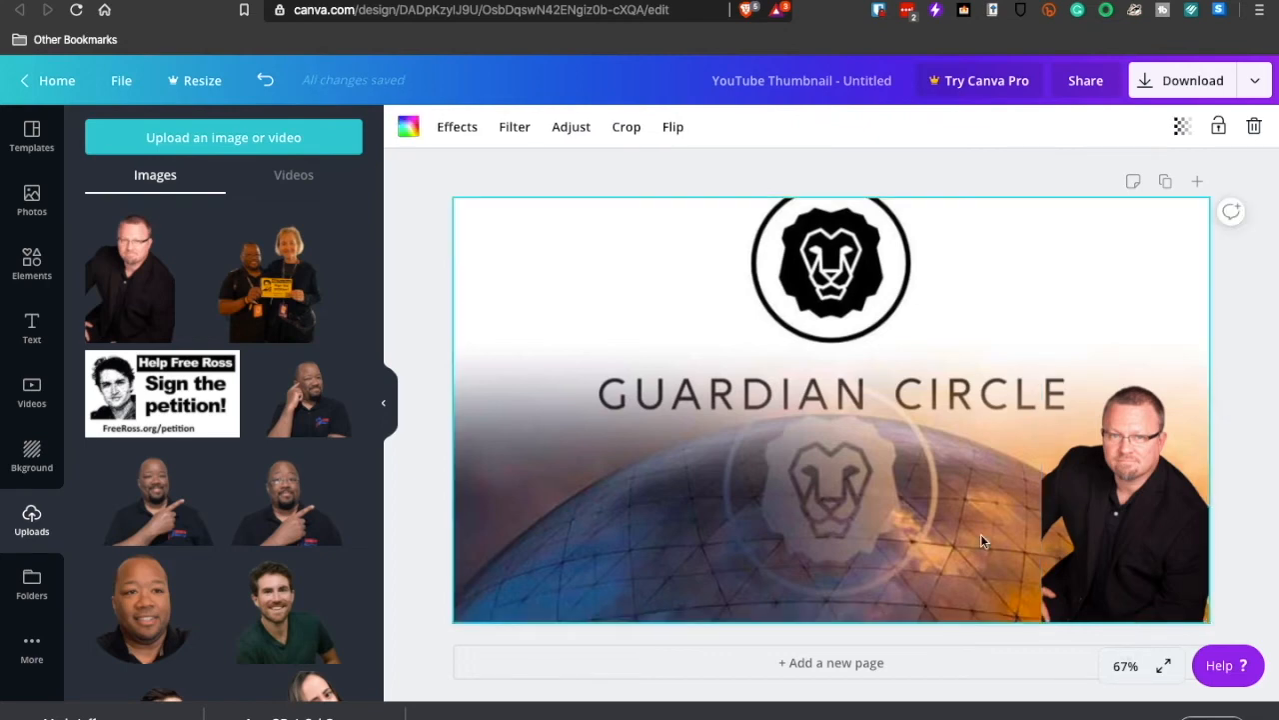
{"action": "left_click", "coordinate": [1054, 530]}
{"action": "left_click_drag", "start_coordinate": [1030, 507], "coordinate": [482, 518]}
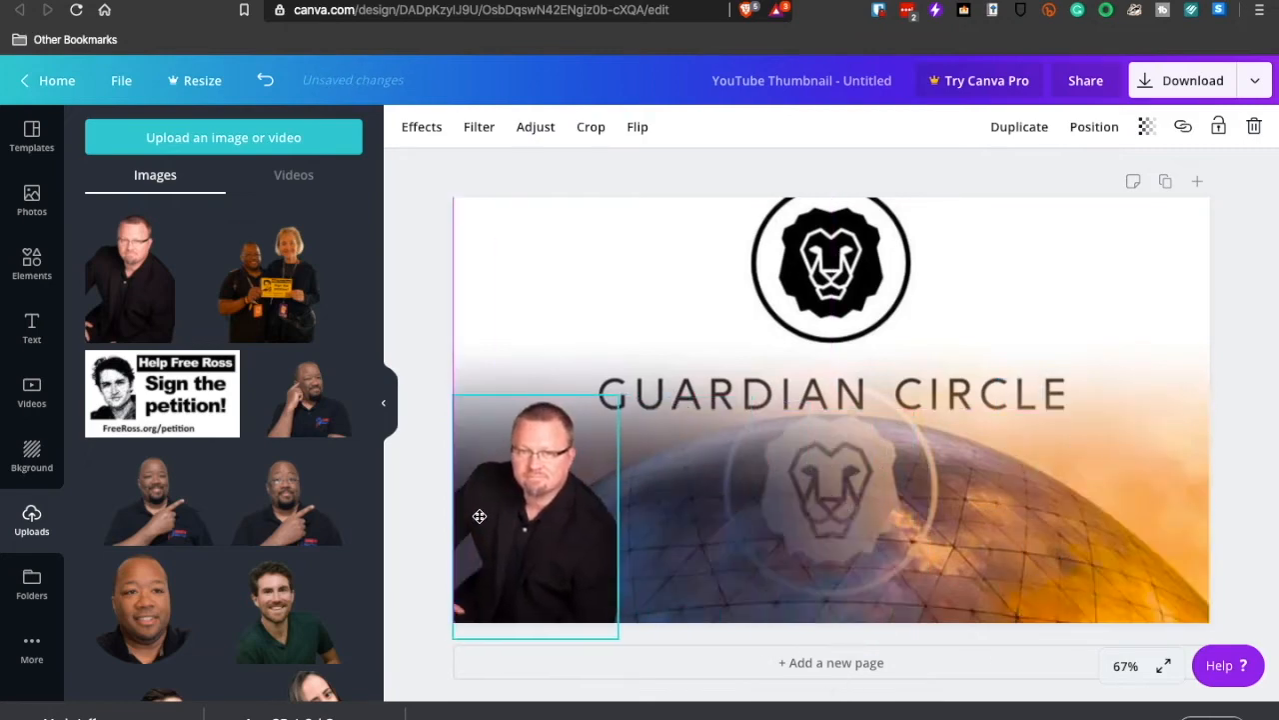
{"action": "left_click_drag", "start_coordinate": [613, 400], "coordinate": [600, 413]}
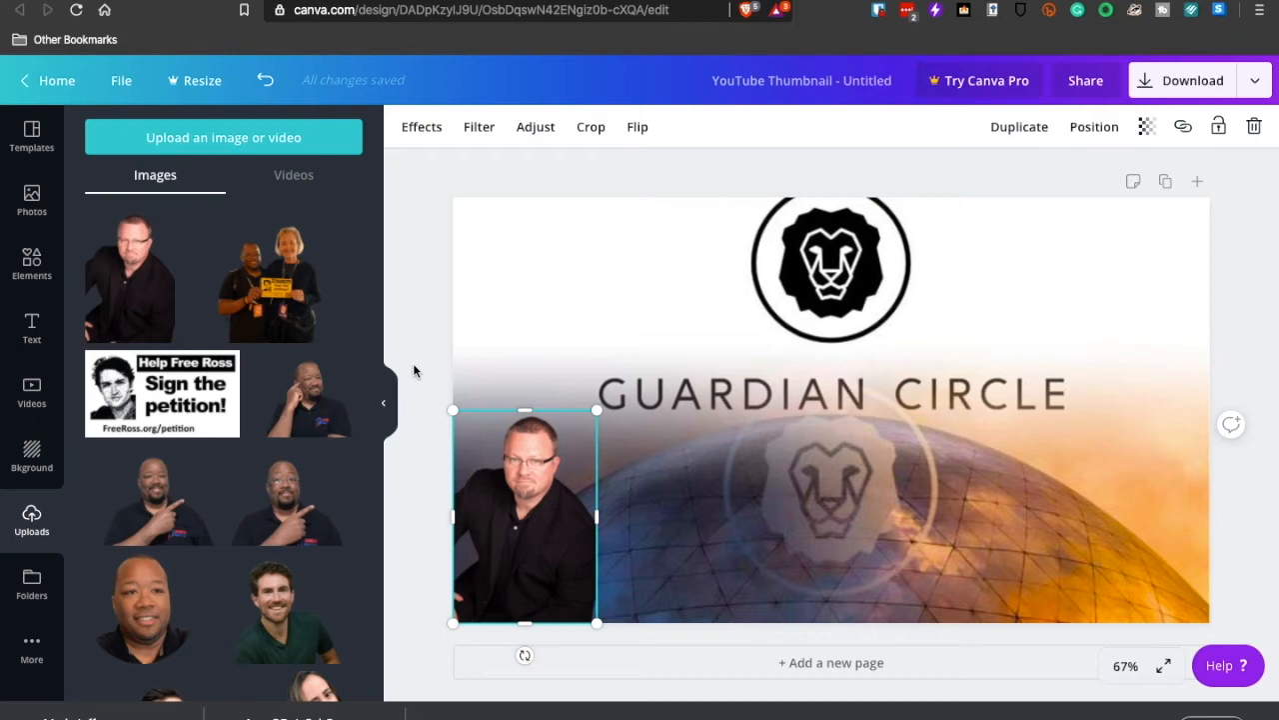
{"action": "left_click", "coordinate": [413, 368]}
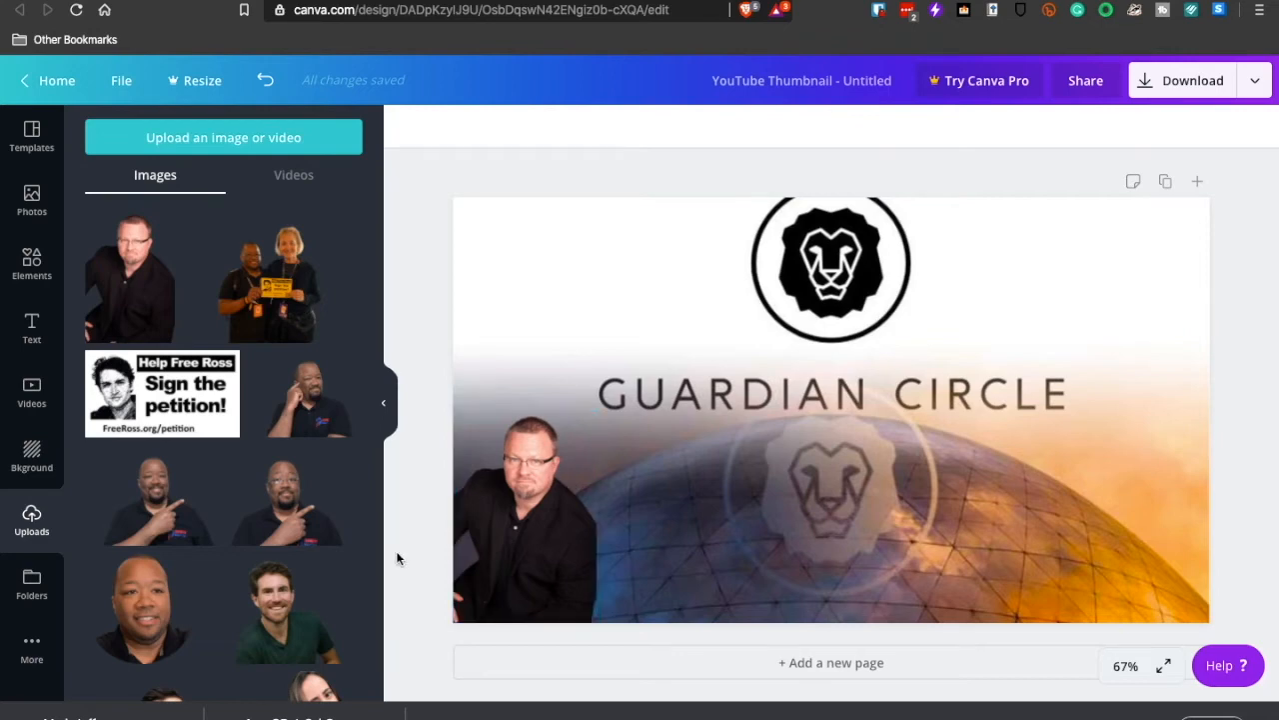
- Add the uploaded cut-out of the pointing man with glasses, scale it down and place it at the design's lower middle
{"action": "left_click", "coordinate": [270, 138]}
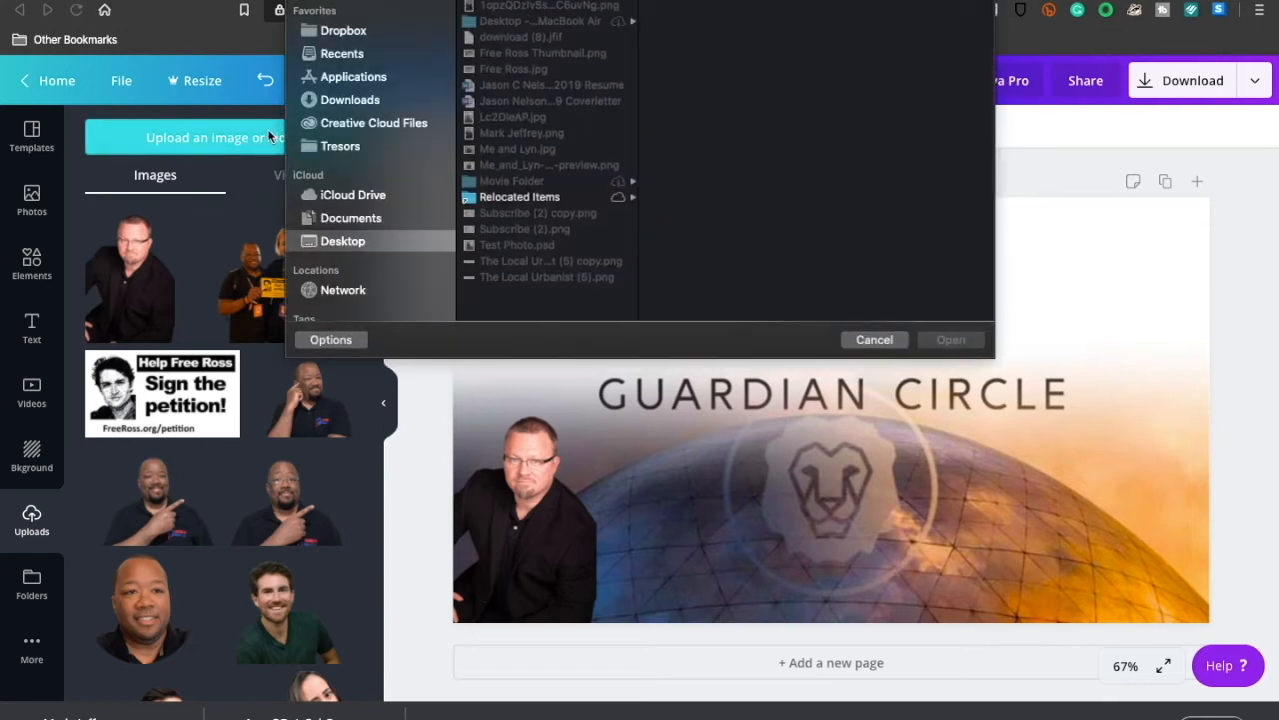
{"action": "left_click", "coordinate": [899, 340]}
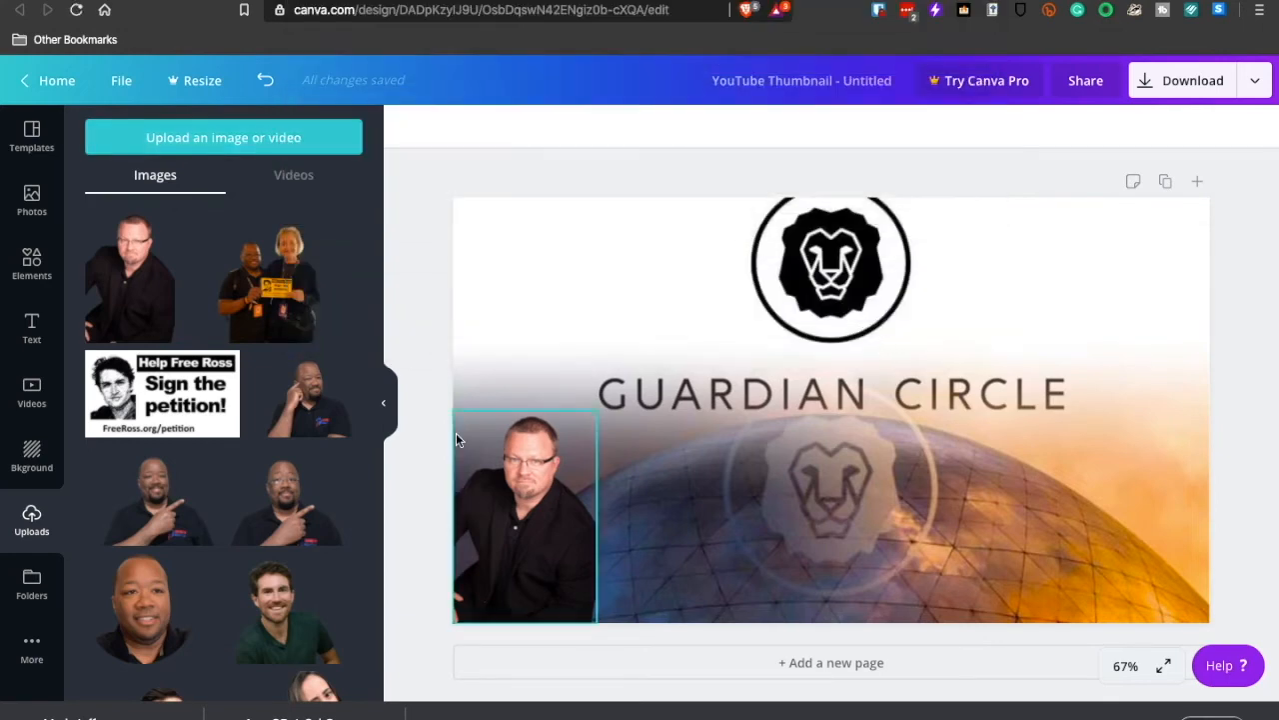
{"action": "left_click", "coordinate": [315, 509]}
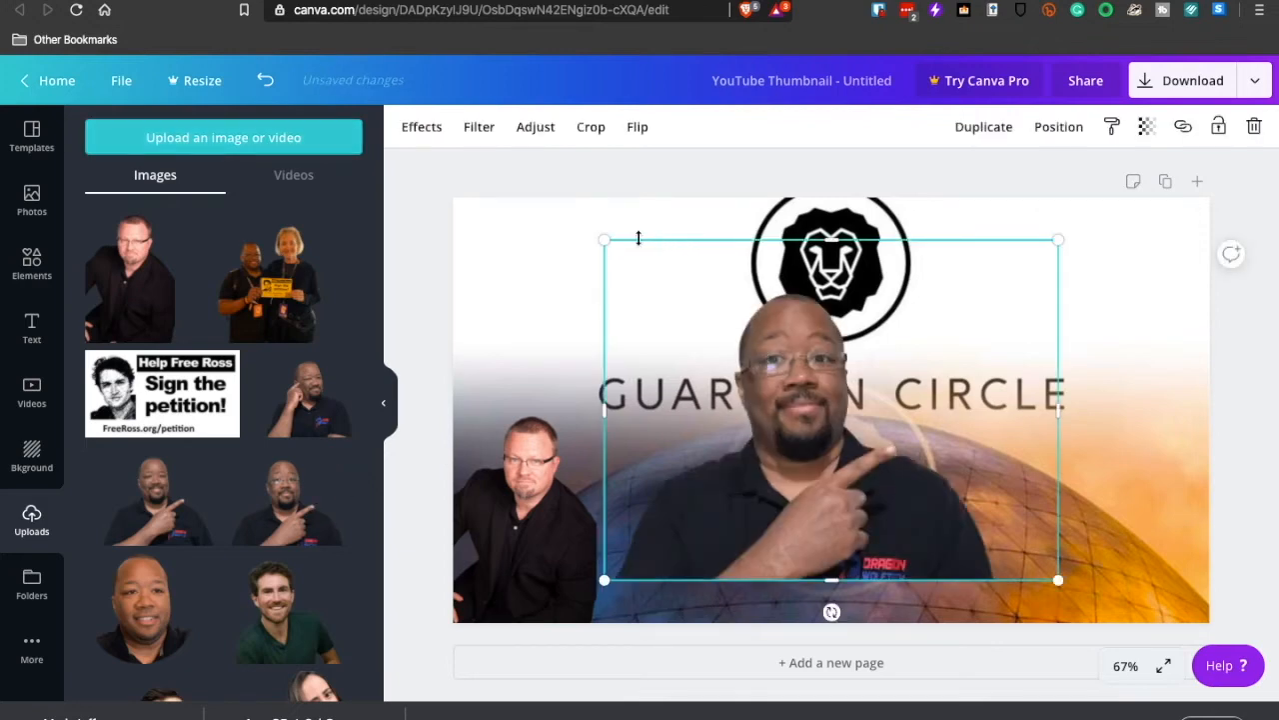
{"action": "left_click_drag", "start_coordinate": [606, 240], "coordinate": [808, 216]}
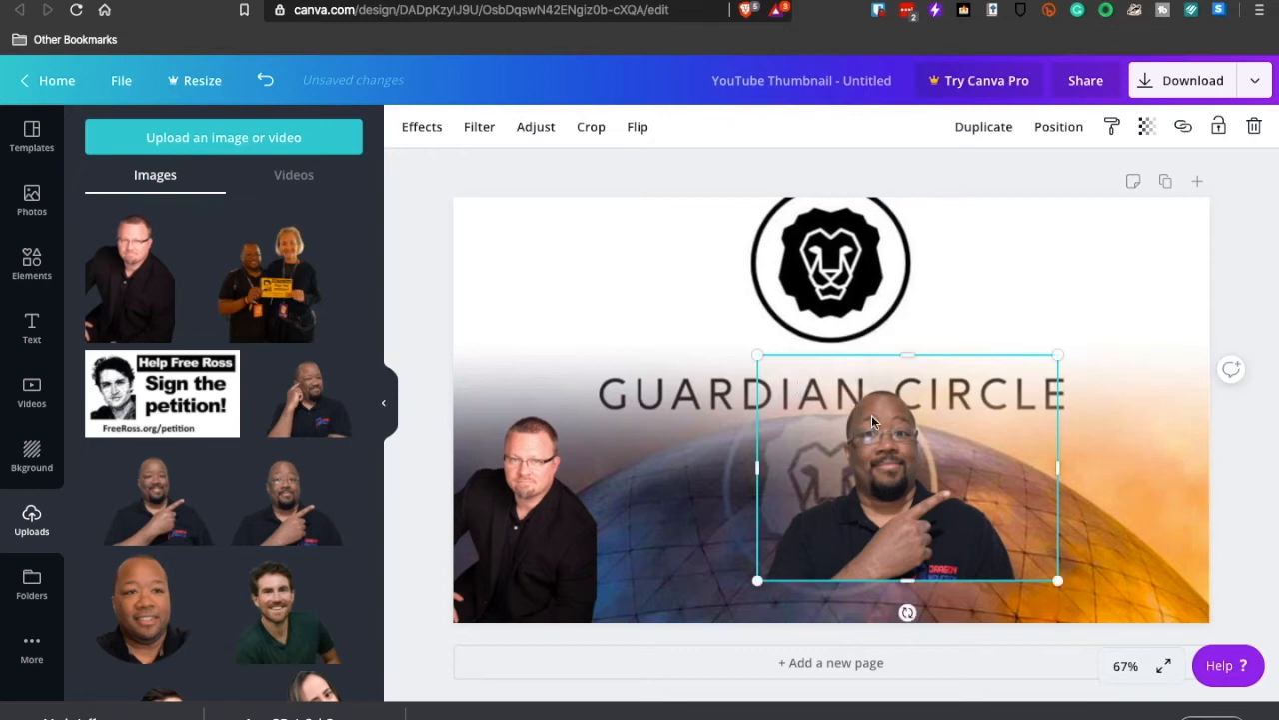
{"action": "left_click_drag", "start_coordinate": [891, 420], "coordinate": [792, 457]}
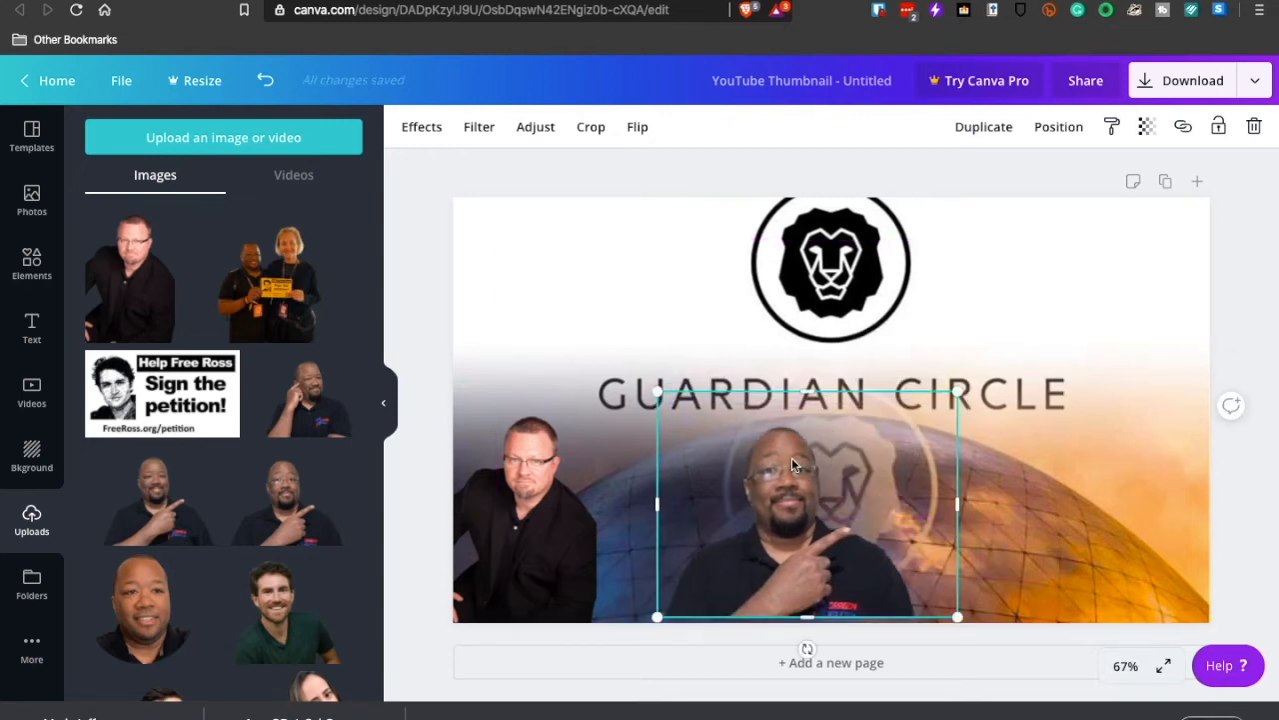
- Flip the cut-out of the pointing man with glasses horizontally and move it beside the portrait in the black jacket
{"action": "left_click", "coordinate": [637, 126]}
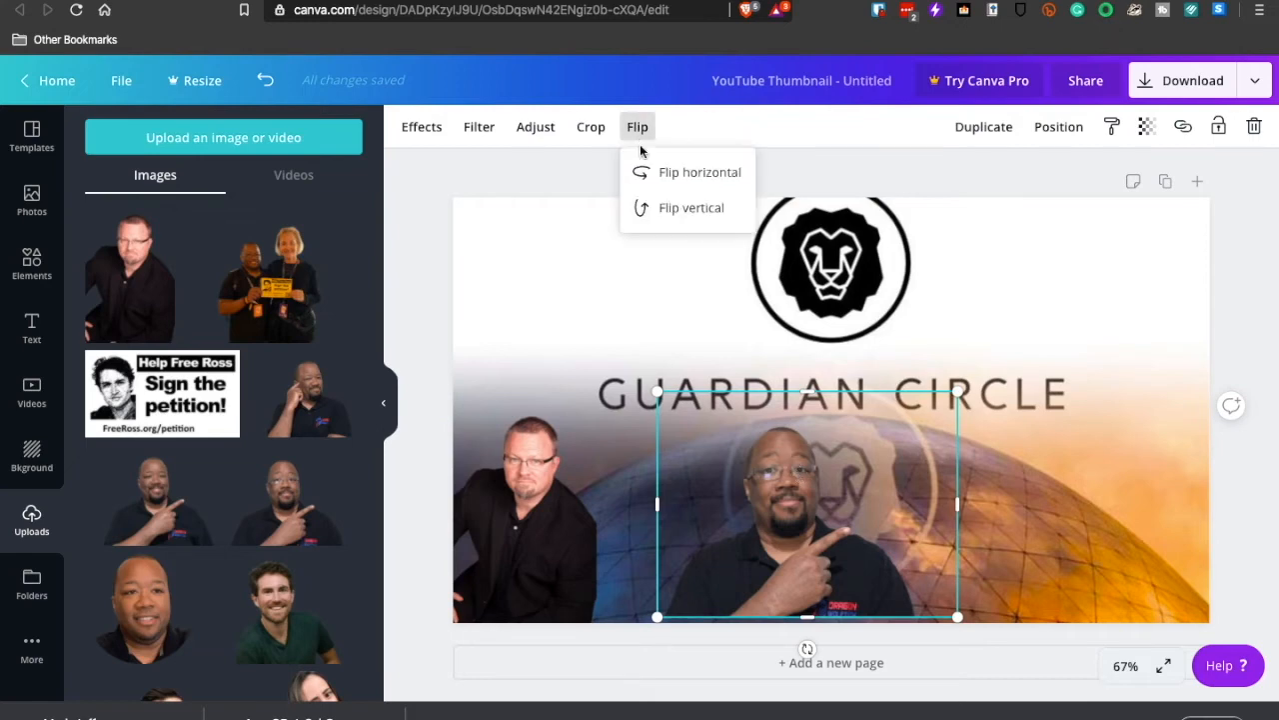
{"action": "left_click", "coordinate": [645, 171]}
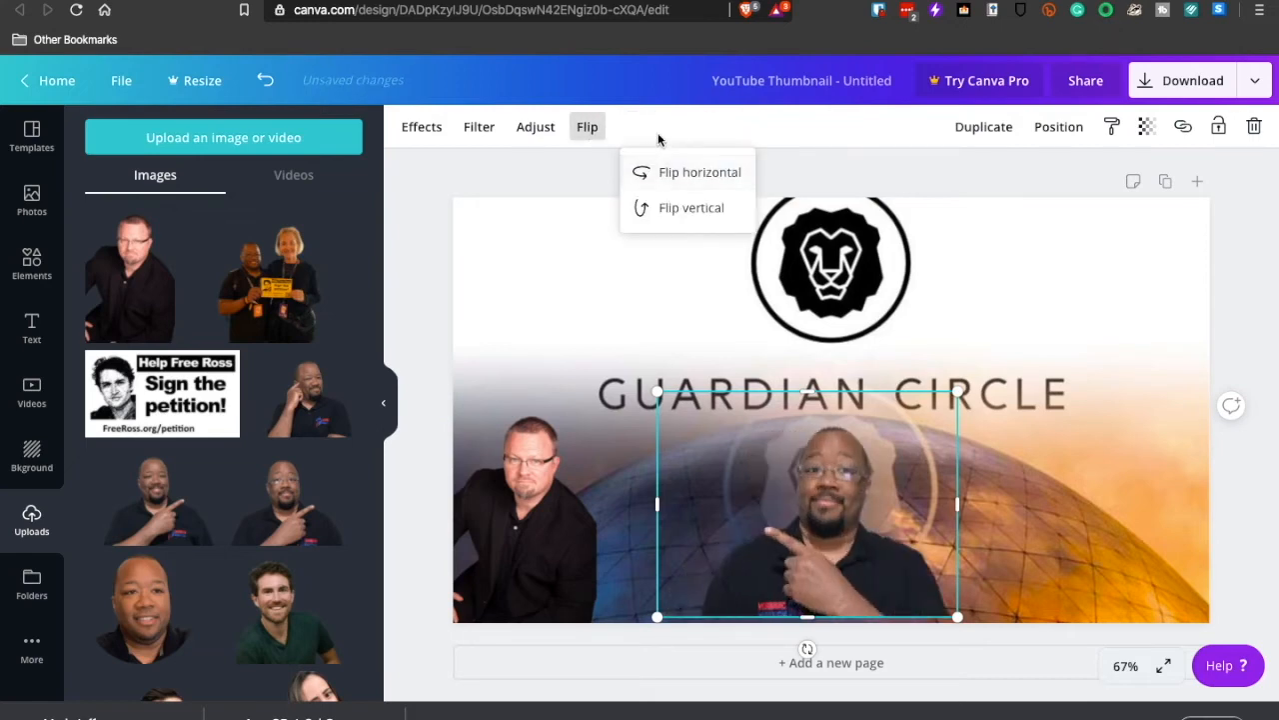
{"action": "left_click", "coordinate": [664, 124]}
{"action": "left_click_drag", "start_coordinate": [794, 463], "coordinate": [700, 460]}
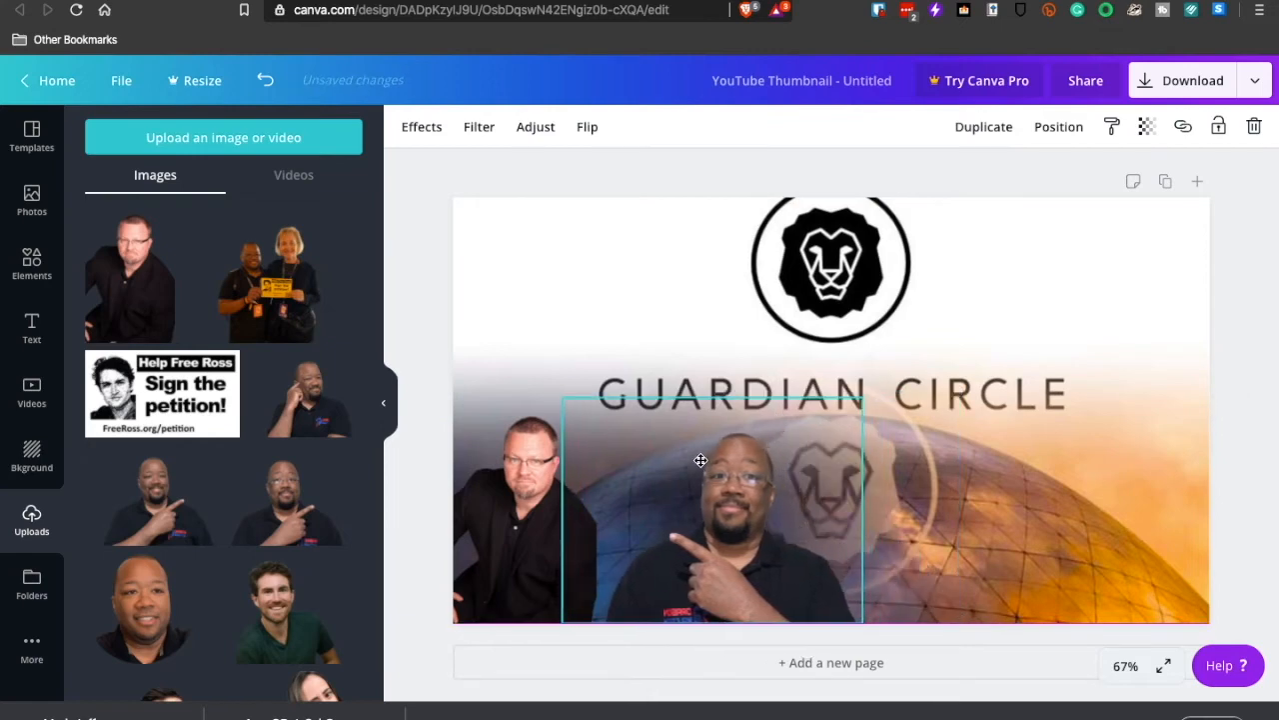
{"action": "left_click", "coordinate": [421, 313]}
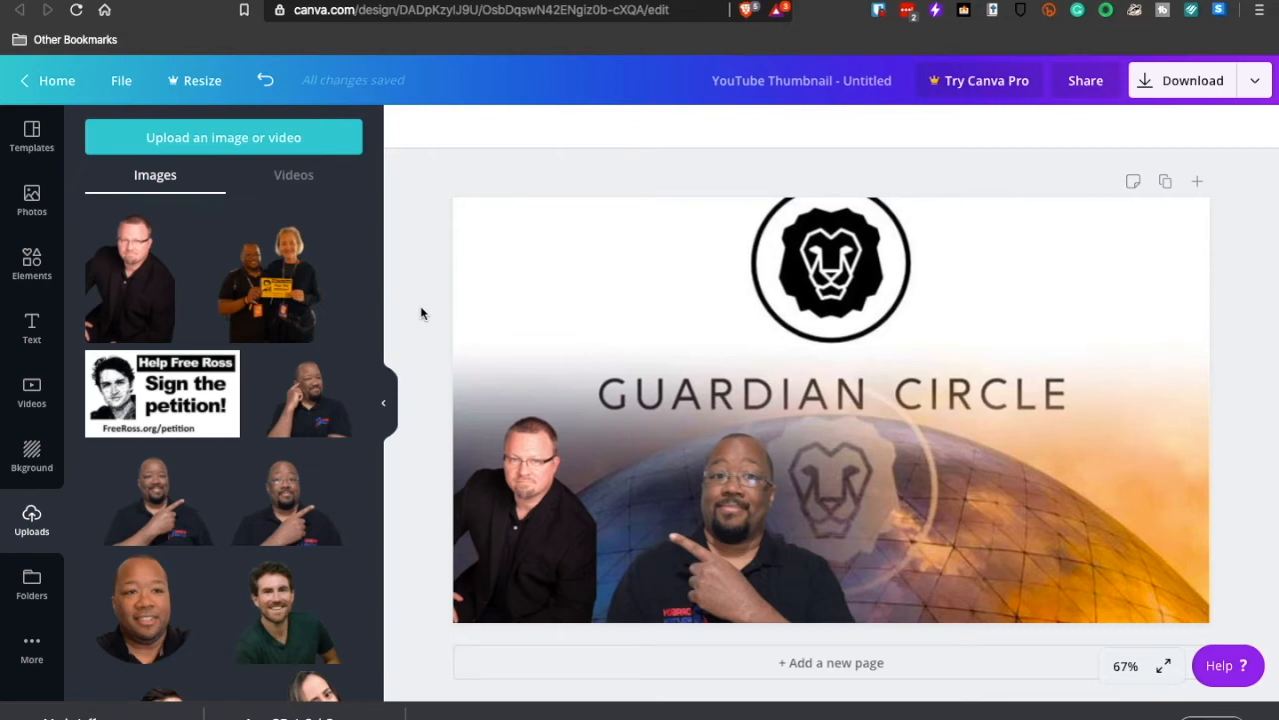
- Delete the cut-out of the pointing man with glasses from the thumbnail
{"action": "left_click", "coordinate": [721, 545]}
{"action": "left_click", "coordinate": [1254, 126]}
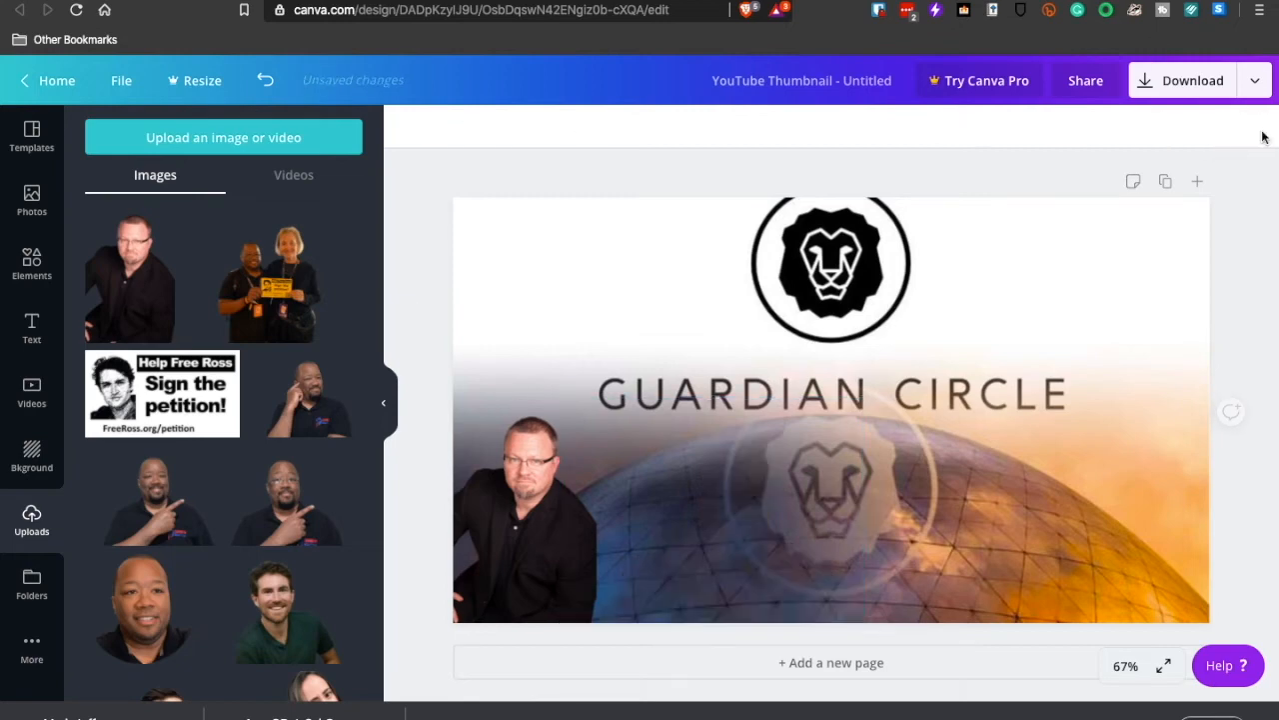
- Add the uploaded cut-out of the pointing man without glasses, scale it down and place it beside the portrait in the black jacket
{"action": "left_click", "coordinate": [128, 512]}
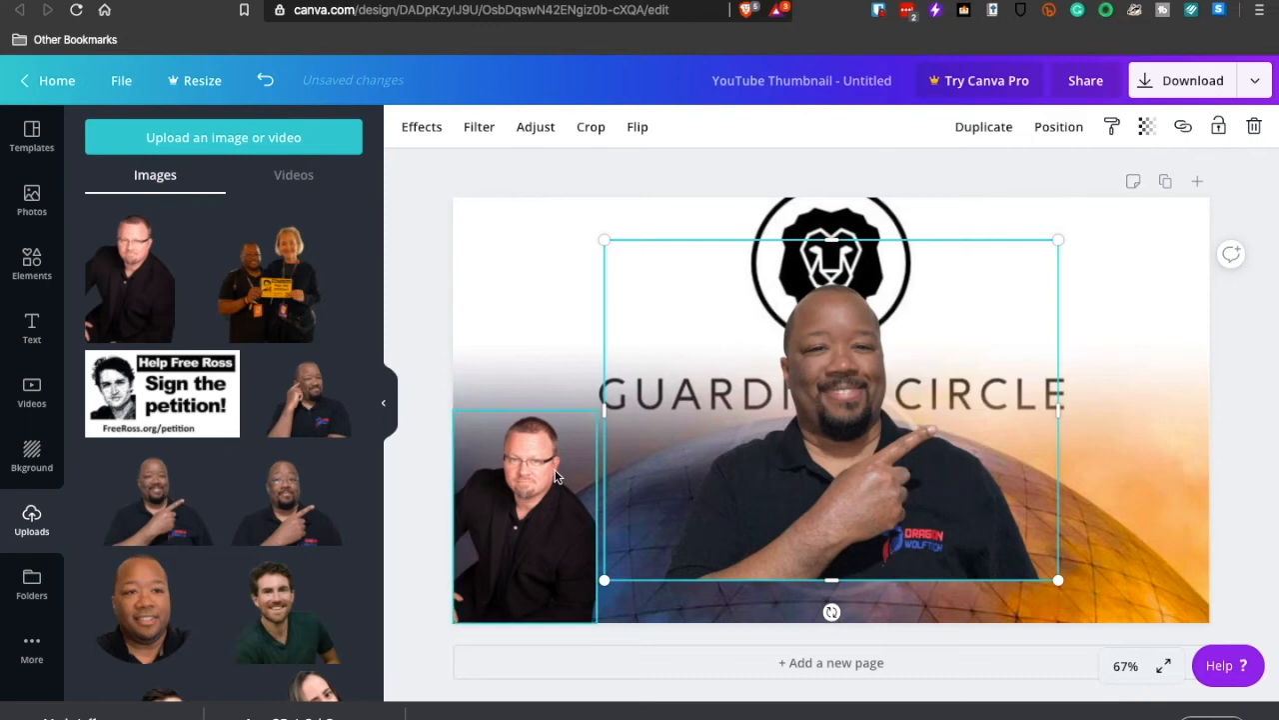
{"action": "left_click_drag", "start_coordinate": [597, 237], "coordinate": [785, 376]}
{"action": "left_click_drag", "start_coordinate": [853, 449], "coordinate": [679, 484]}
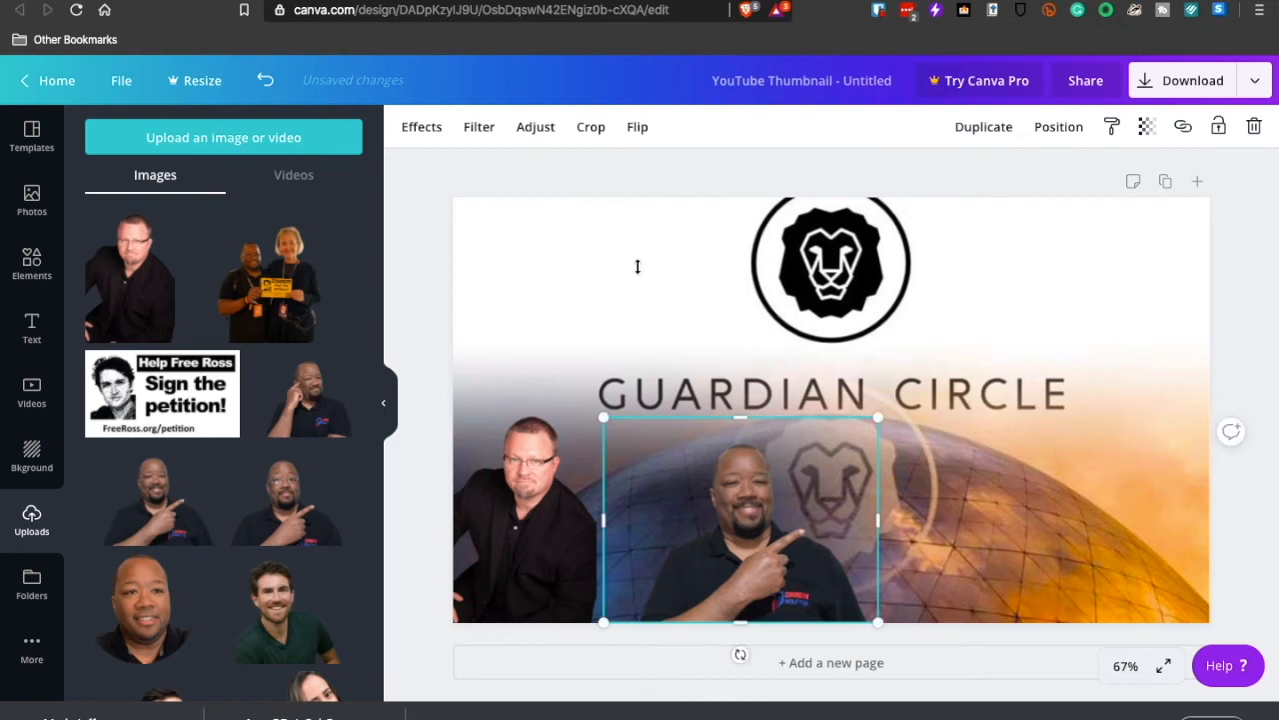
- Flip the pointing man's cut-out horizontally so he points at the other portrait, and nudge it closer to that portrait
{"action": "left_click", "coordinate": [636, 126]}
{"action": "left_click", "coordinate": [658, 175]}
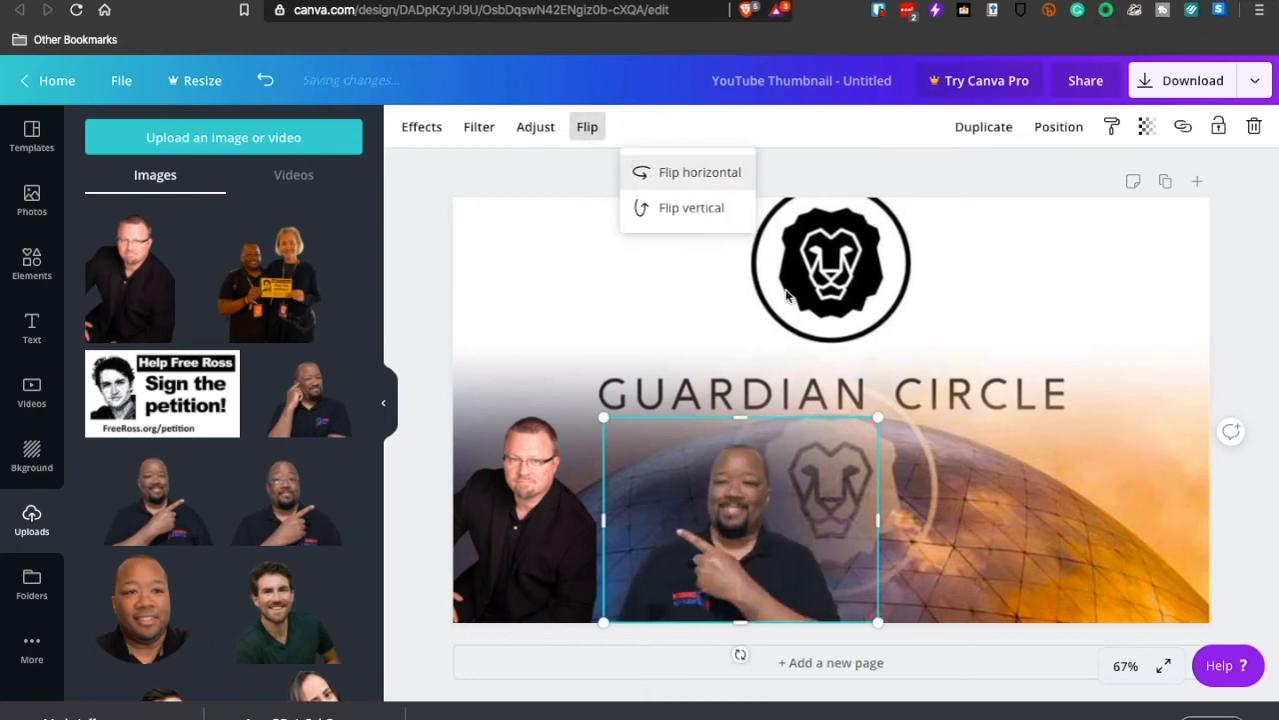
{"action": "left_click", "coordinate": [1073, 305]}
{"action": "mouse_move", "coordinate": [791, 485]}
{"action": "left_mouse_down"}
{"action": "mouse_move", "coordinate": [766, 485]}
{"action": "mouse_move", "coordinate": [788, 484]}
{"action": "left_mouse_up"}
{"action": "left_click", "coordinate": [991, 198]}
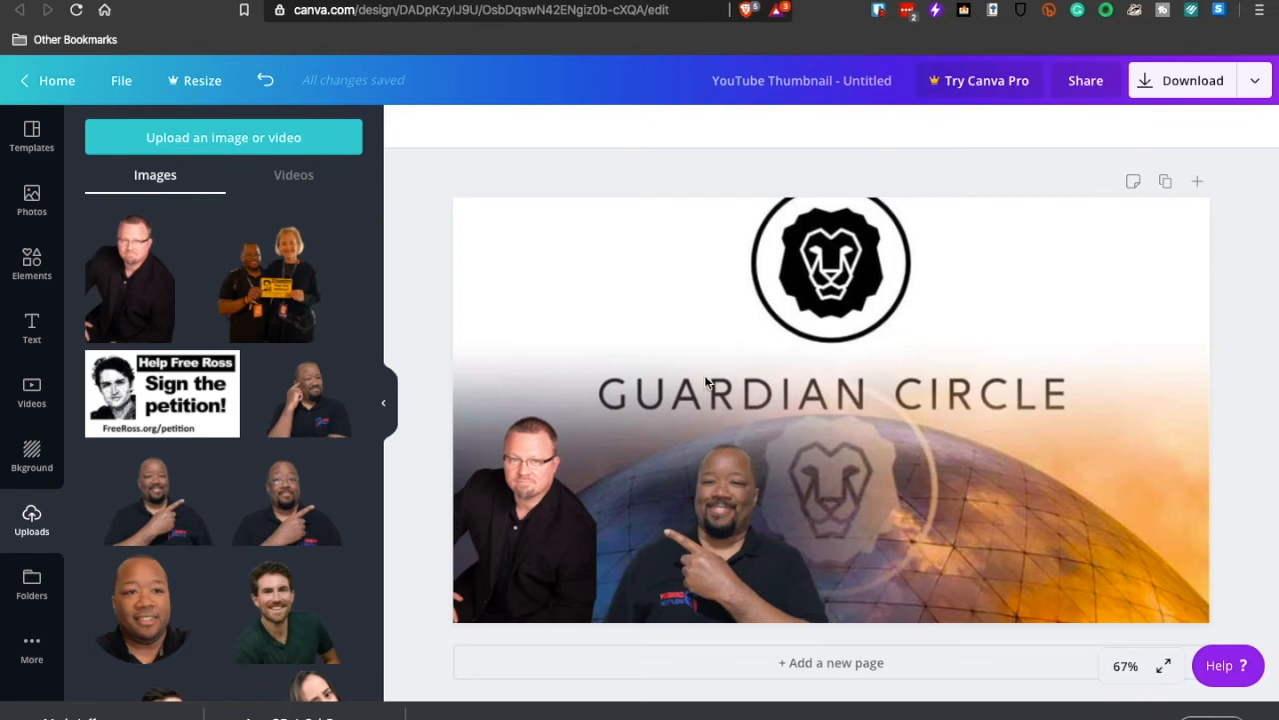
- Enlarge both cut-out portraits slightly along the design's lower edge
{"action": "left_click", "coordinate": [587, 475]}
{"action": "left_click_drag", "start_coordinate": [597, 410], "coordinate": [618, 393]}
{"action": "left_click", "coordinate": [674, 417]}
{"action": "left_click", "coordinate": [717, 528]}
{"action": "left_click_drag", "start_coordinate": [863, 410], "coordinate": [886, 392]}
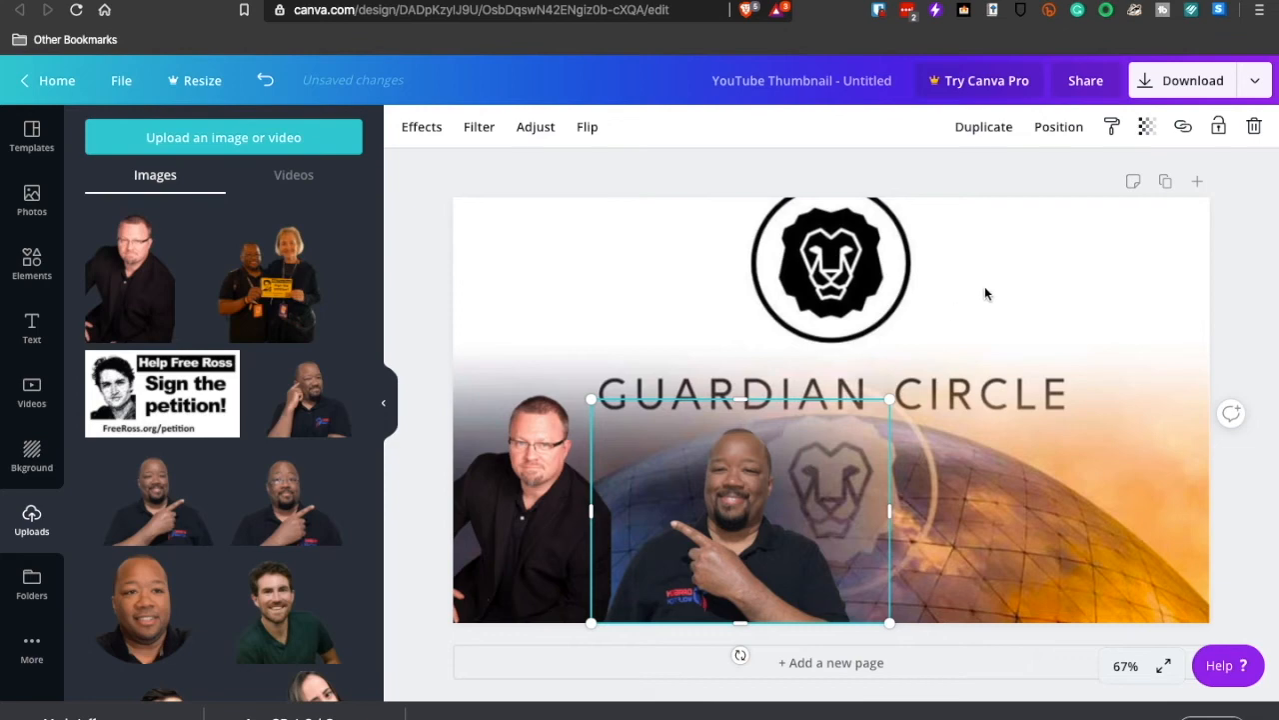
{"action": "left_click", "coordinate": [990, 296]}
- Download the finished thumbnail as a PNG and dismiss the Canva Pro offer
{"action": "left_click", "coordinate": [1184, 82]}
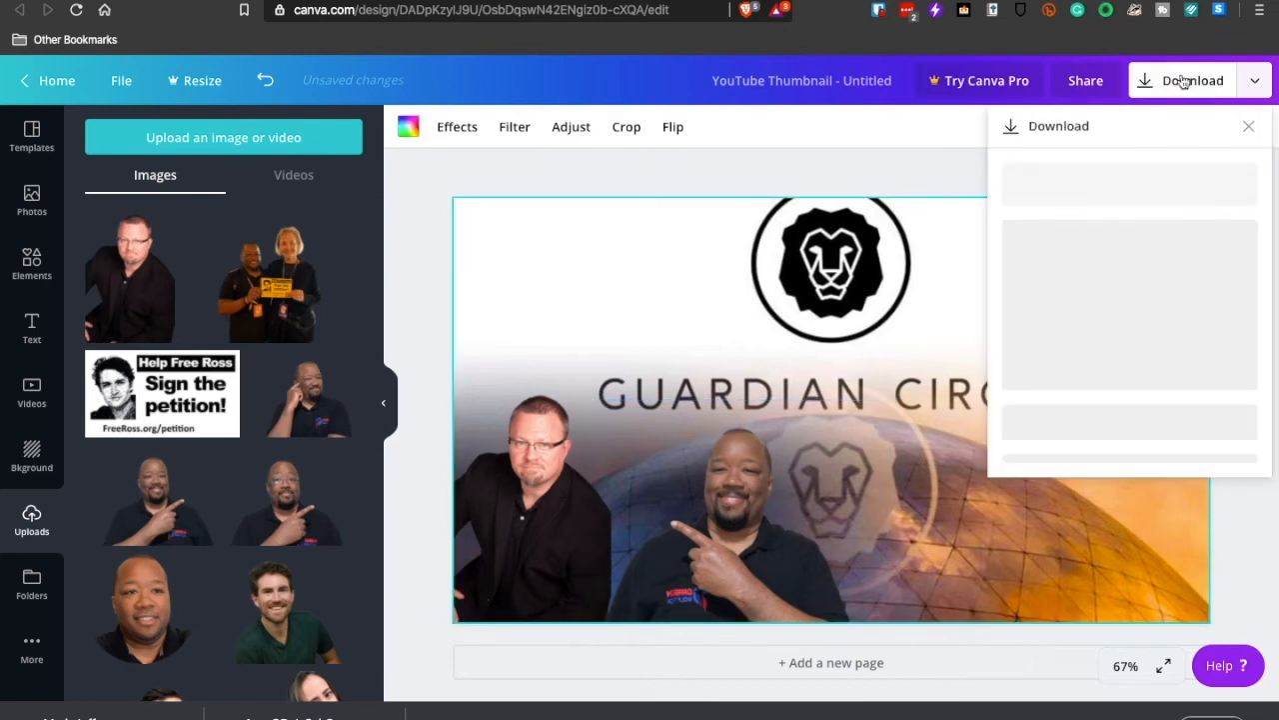
{"action": "left_click", "coordinate": [1120, 406]}
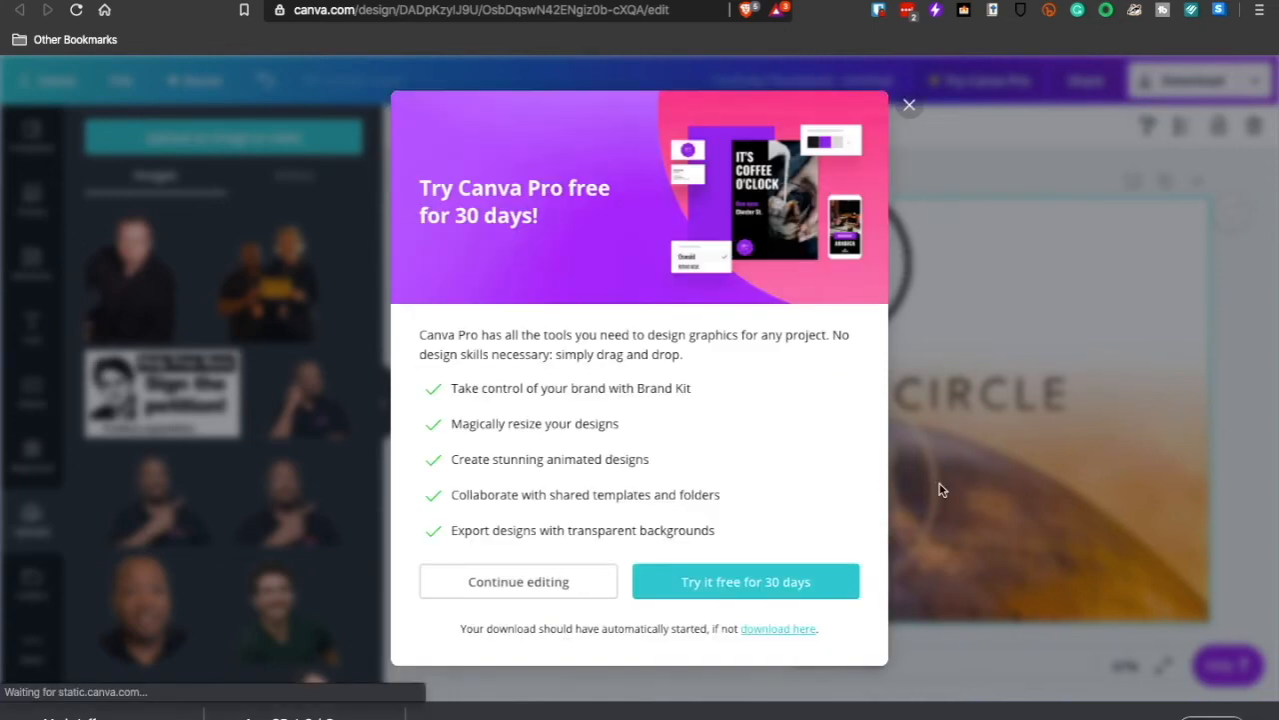
{"action": "left_click", "coordinate": [743, 129]}
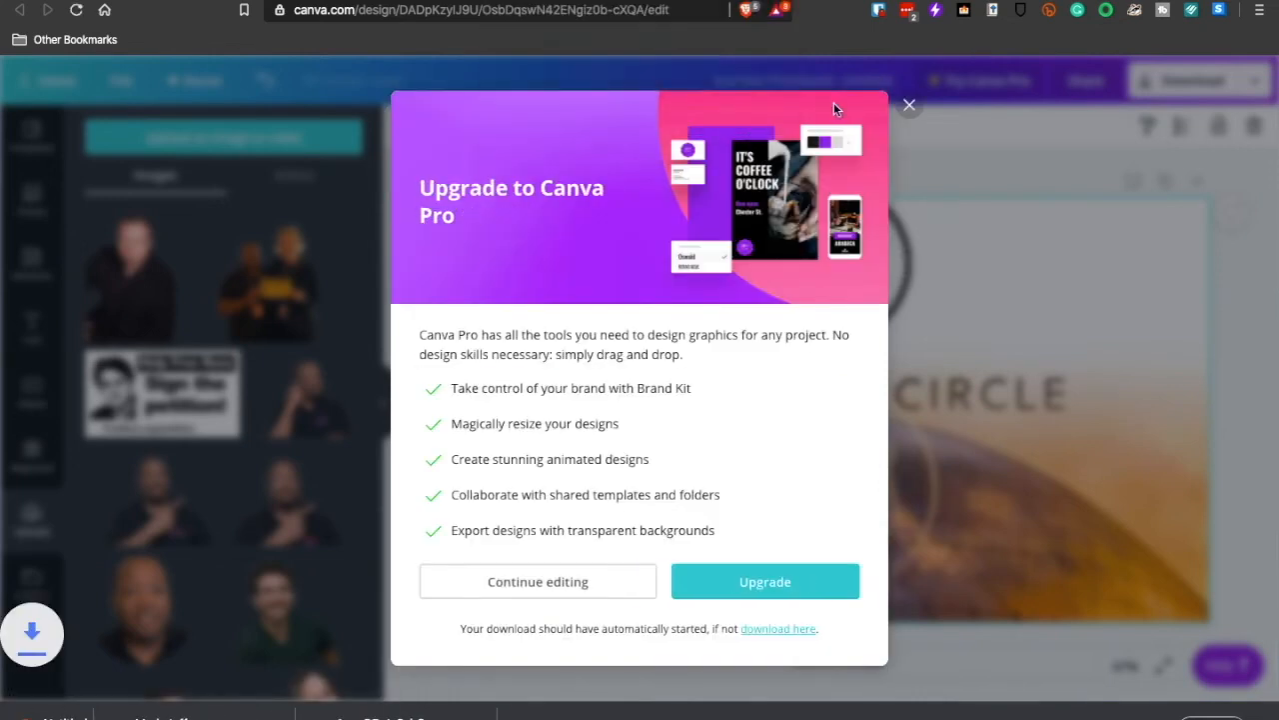
{"action": "left_click", "coordinate": [910, 106]}
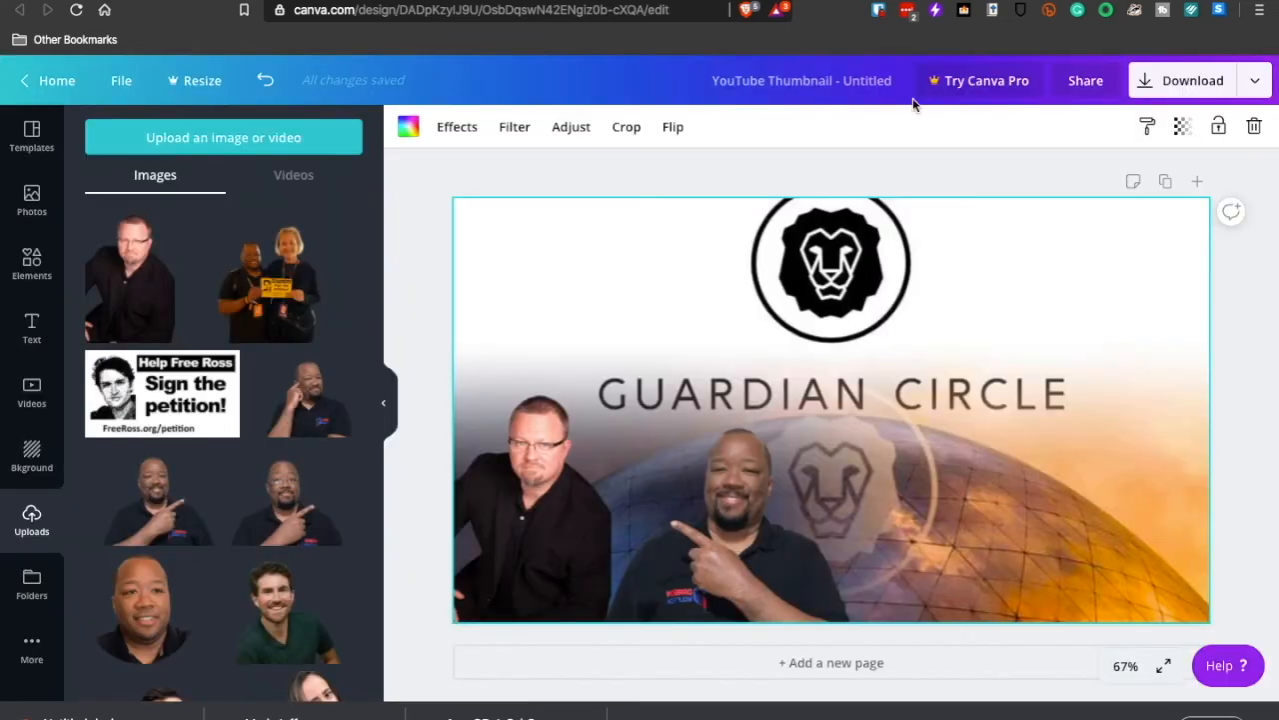
- Title the design "Guardian Circle" and switch to the Guardian Circle video's details page in YouTube Studio
{"action": "type", "text": "Guardian Circle"}
{"action": "key", "text": "Return"}
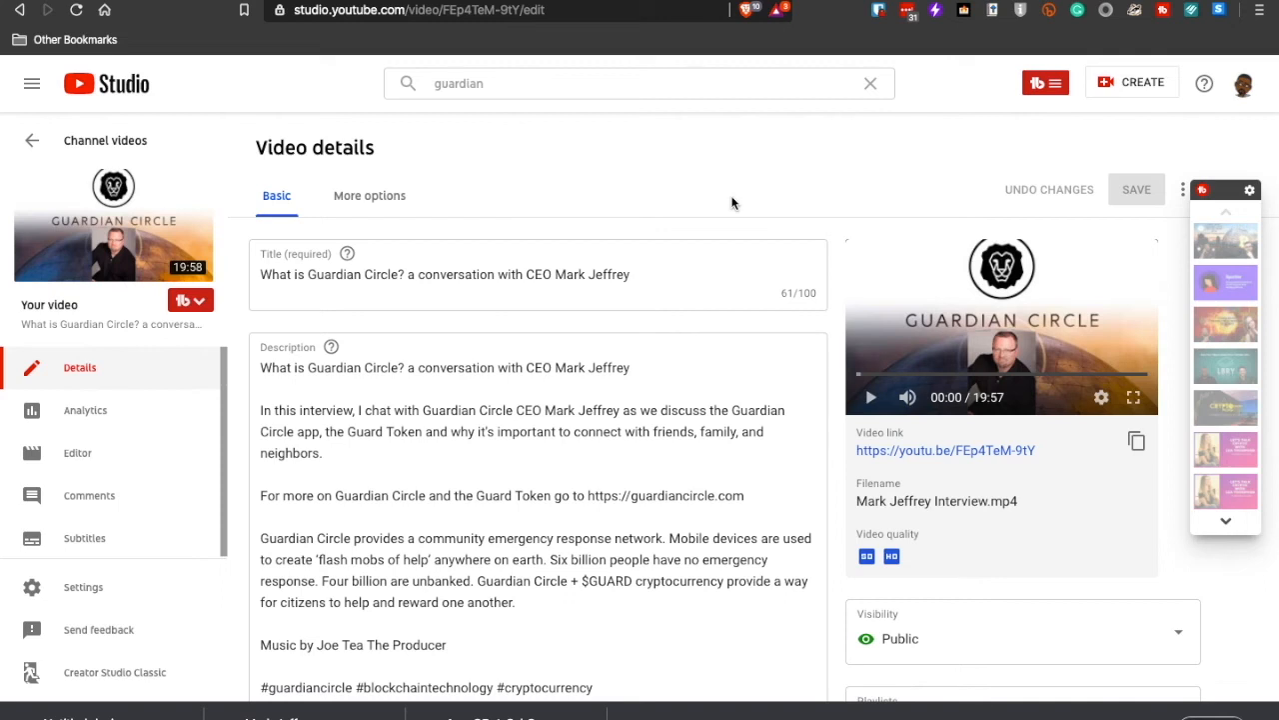
{"action": "left_click", "coordinate": [847, 314]}
{"action": "left_click", "coordinate": [870, 397]}
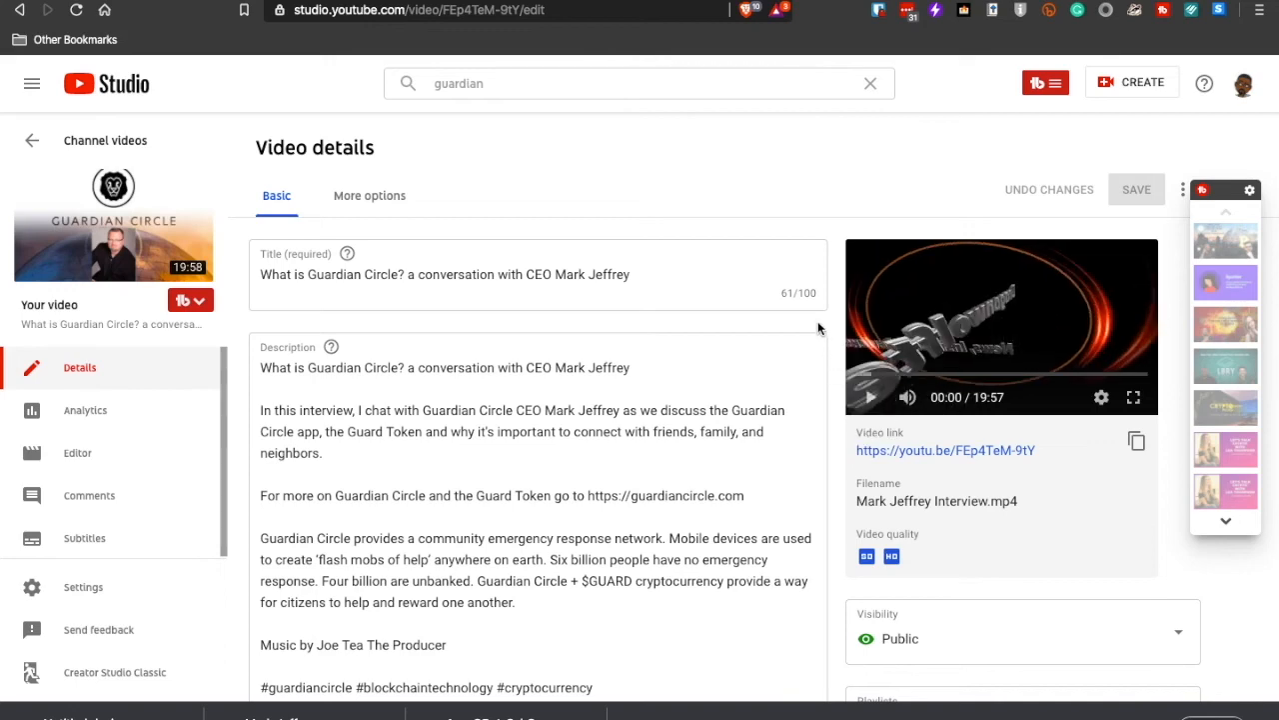
- Replace the video's custom thumbnail with Untitled design.png from the Desktop and save the changes
{"action": "scroll", "coordinate": [818, 321], "scroll_direction": "down", "scroll_amount": 3}
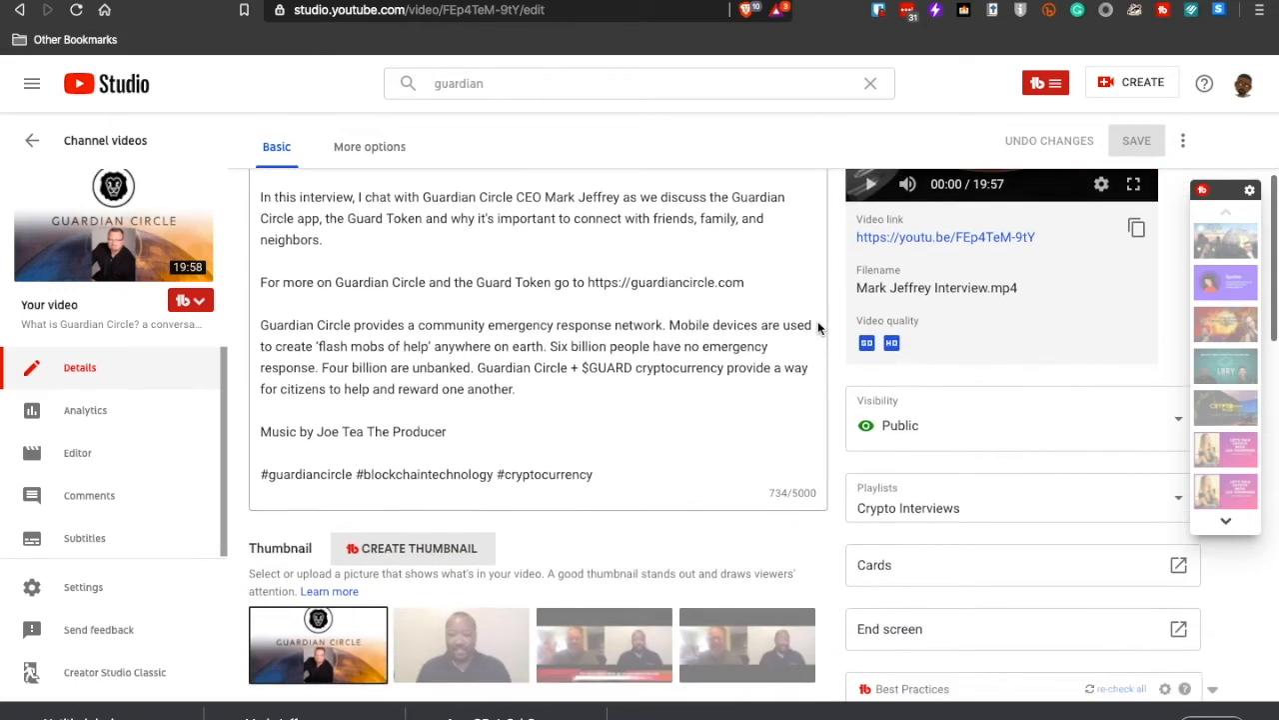
{"action": "mouse_move", "coordinate": [372, 519]}
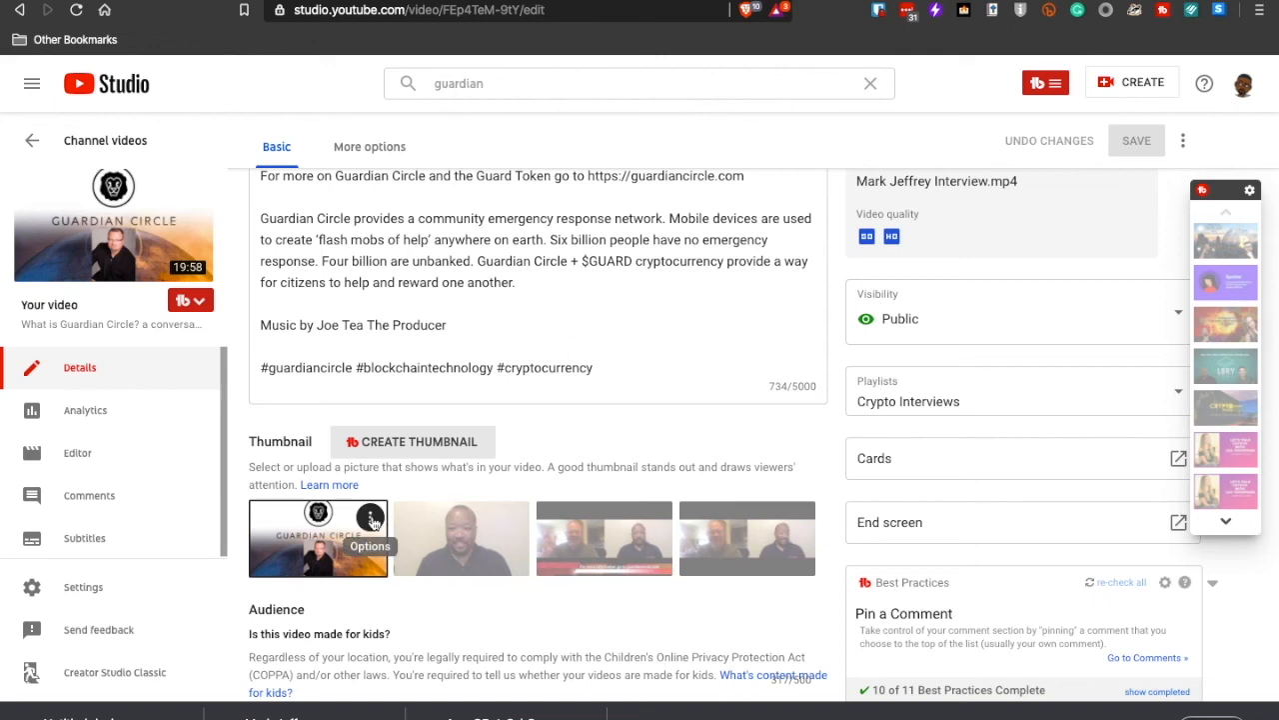
{"action": "left_click", "coordinate": [371, 516]}
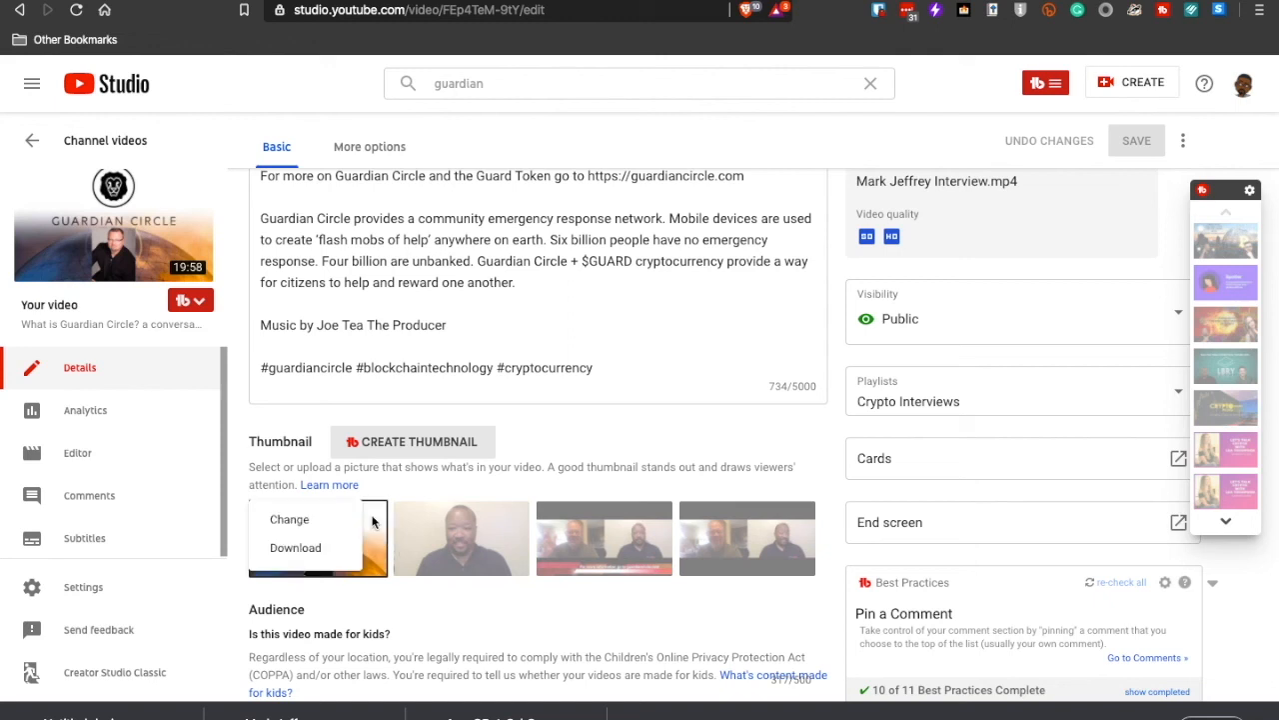
{"action": "left_click", "coordinate": [306, 525]}
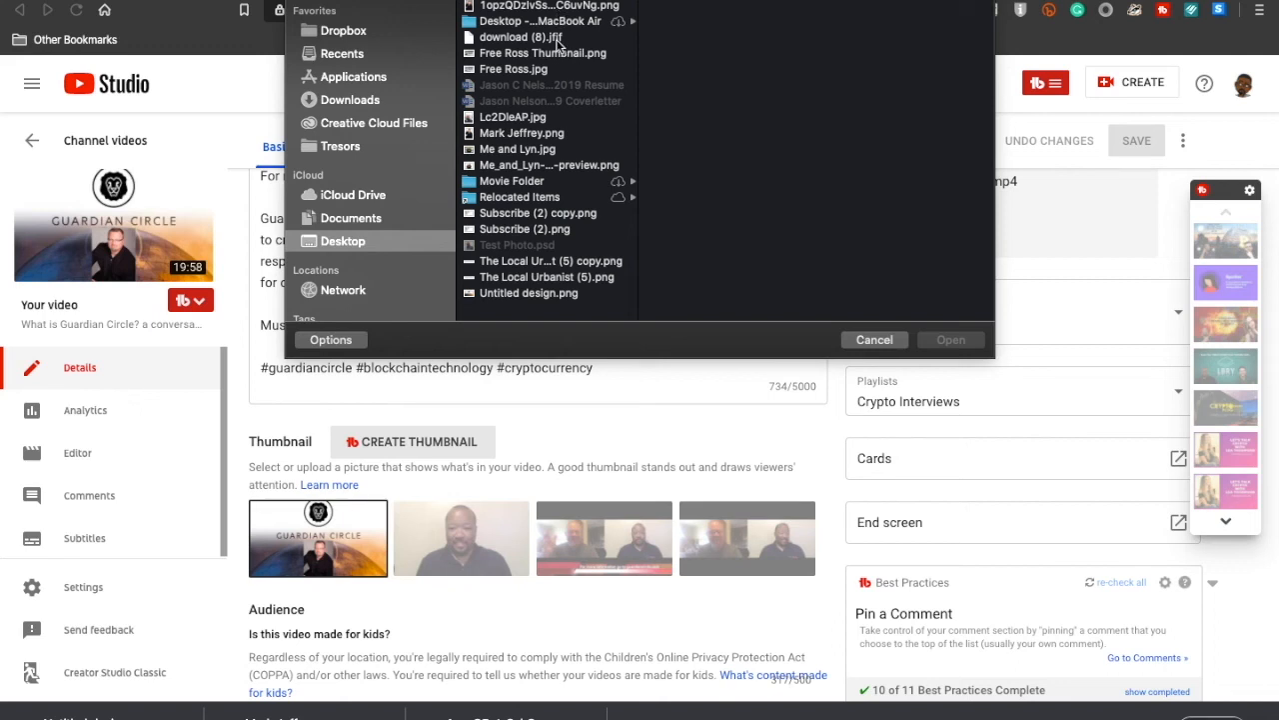
{"action": "left_click", "coordinate": [530, 293]}
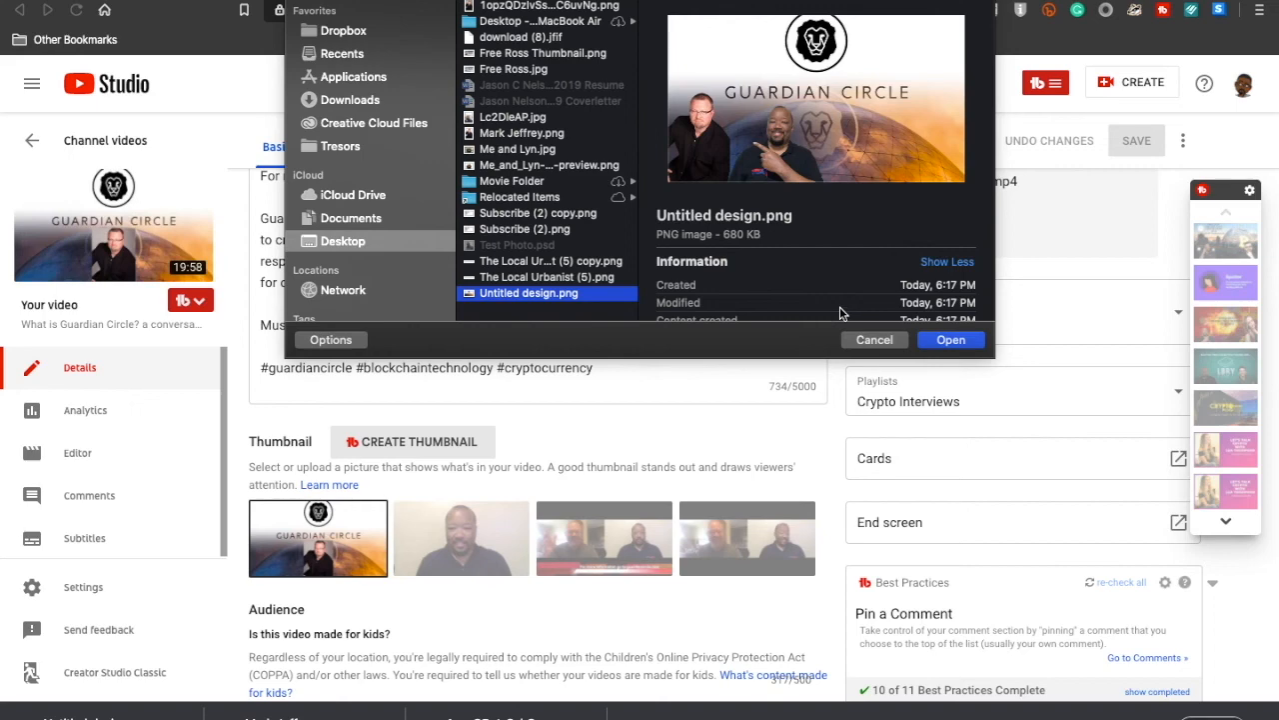
{"action": "left_click", "coordinate": [950, 340]}
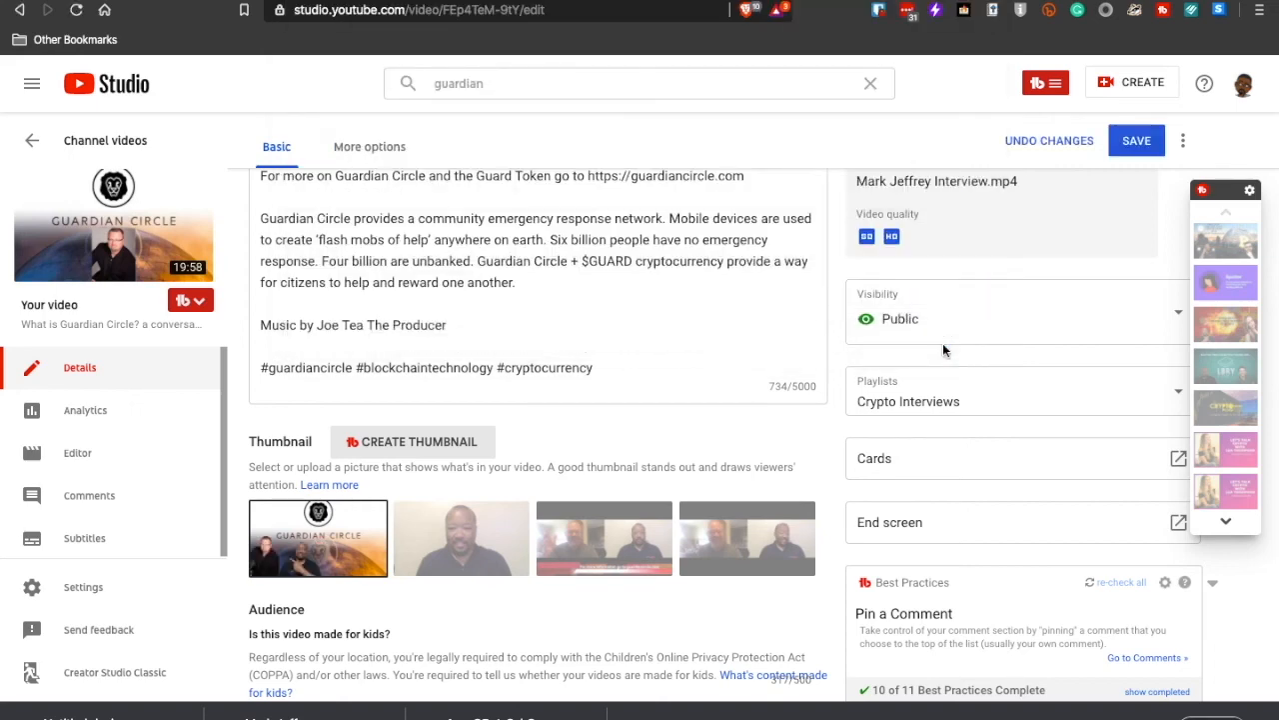
{"action": "left_click", "coordinate": [1127, 142]}
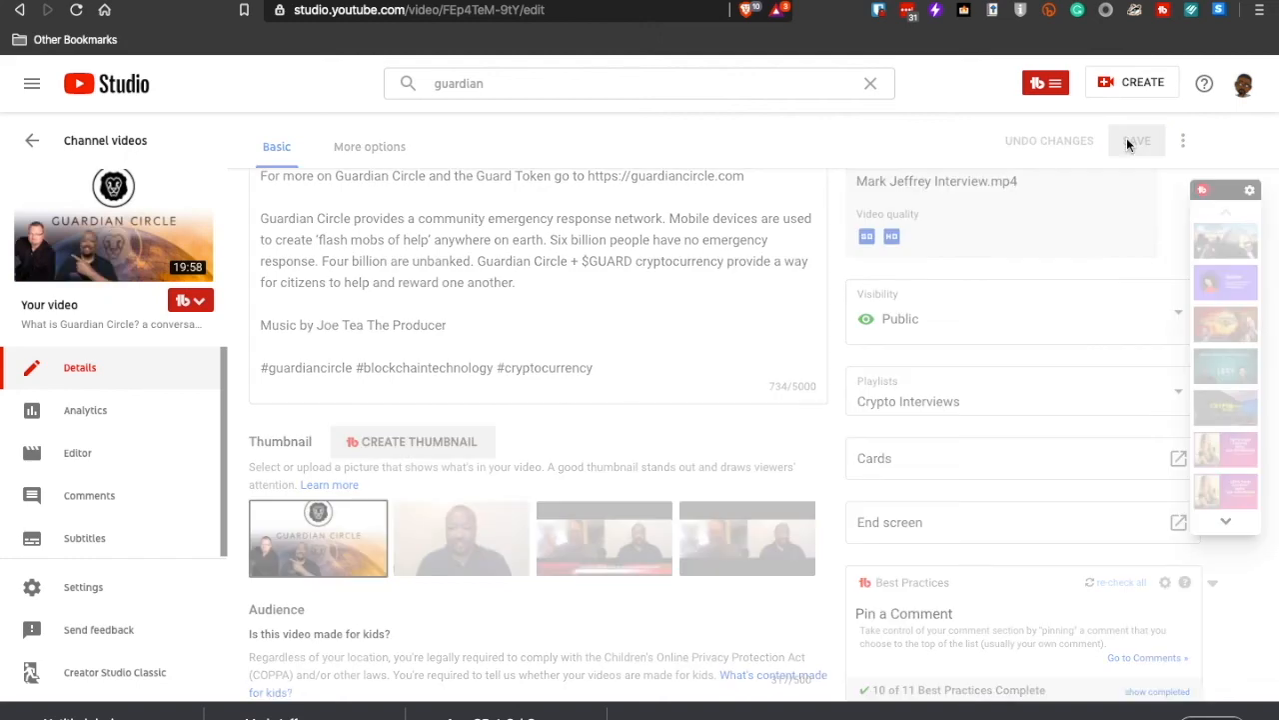